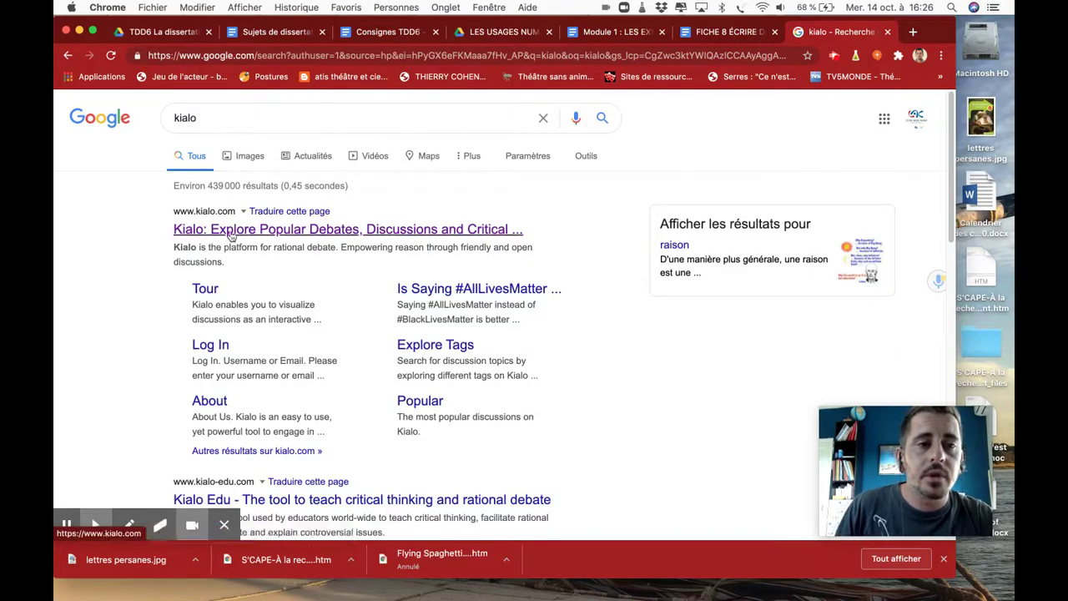
Step: Open the Kialo site from the search results and log in with the school Google account
click(233, 234)
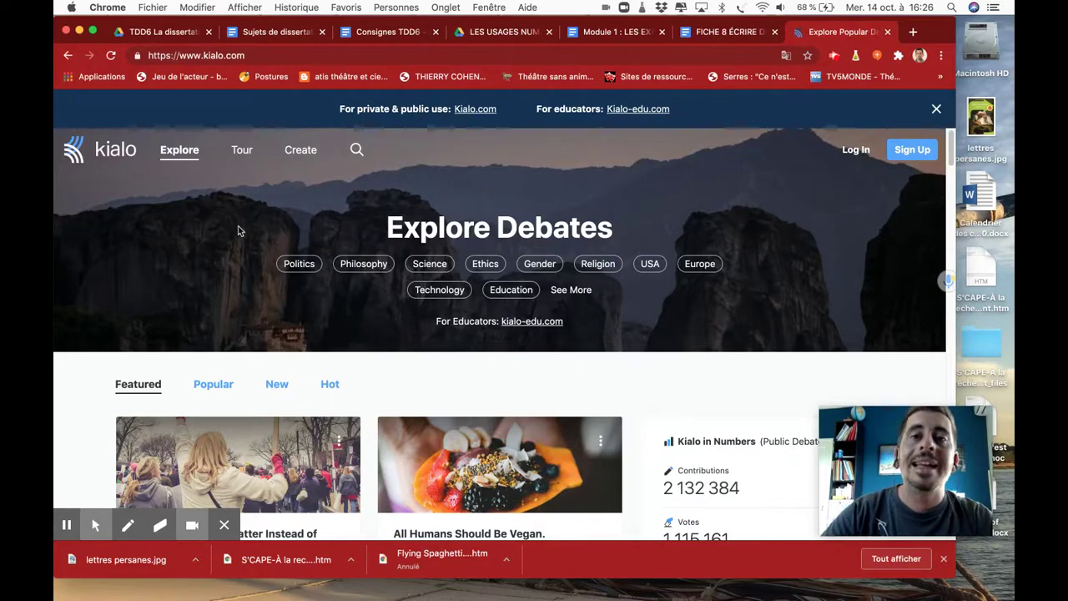
click(857, 151)
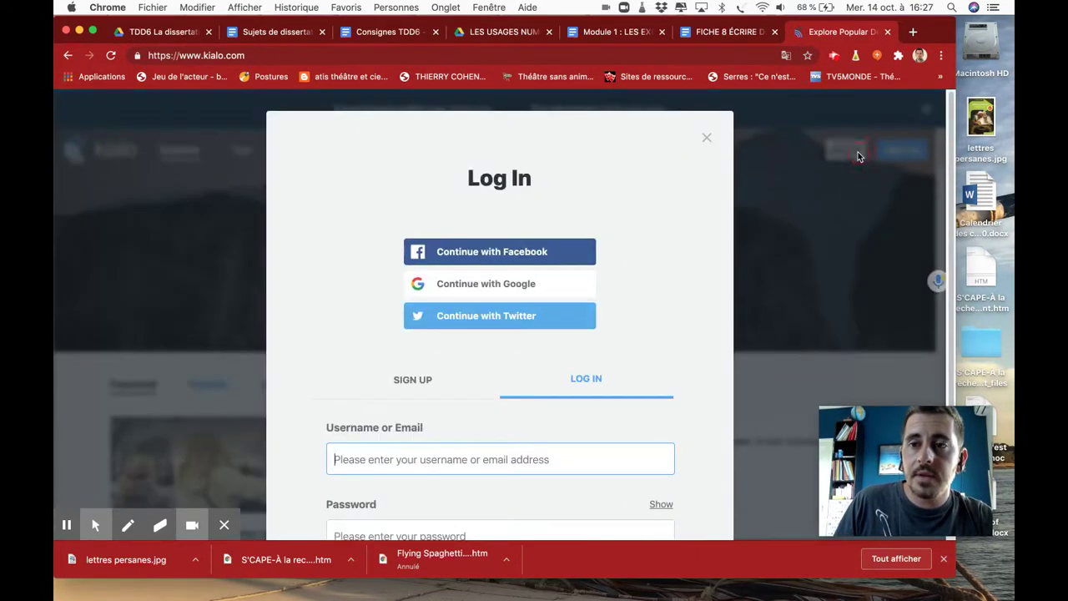
click(559, 288)
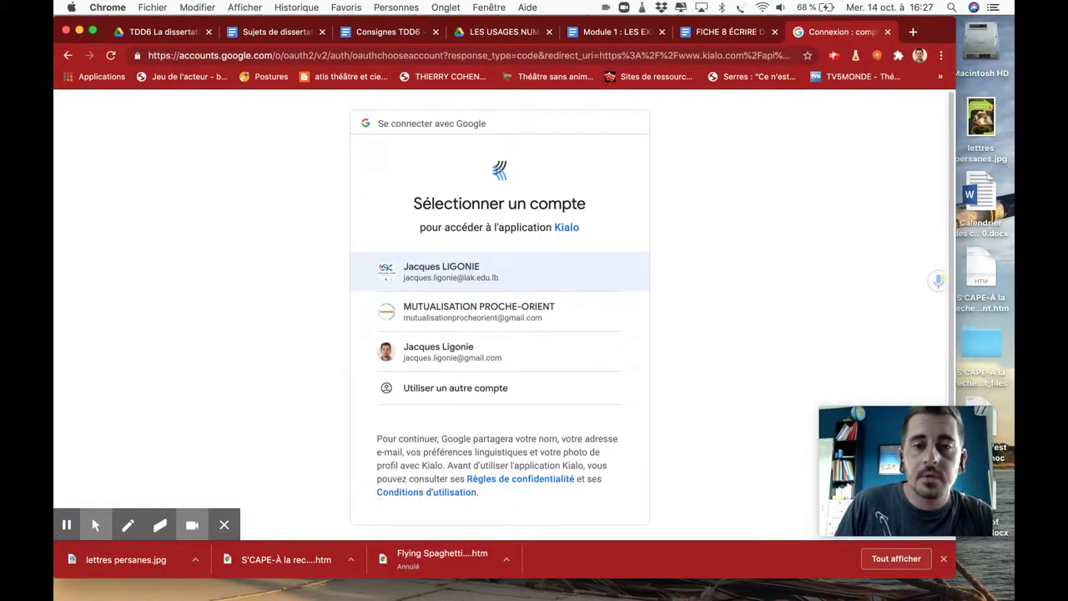
click(478, 268)
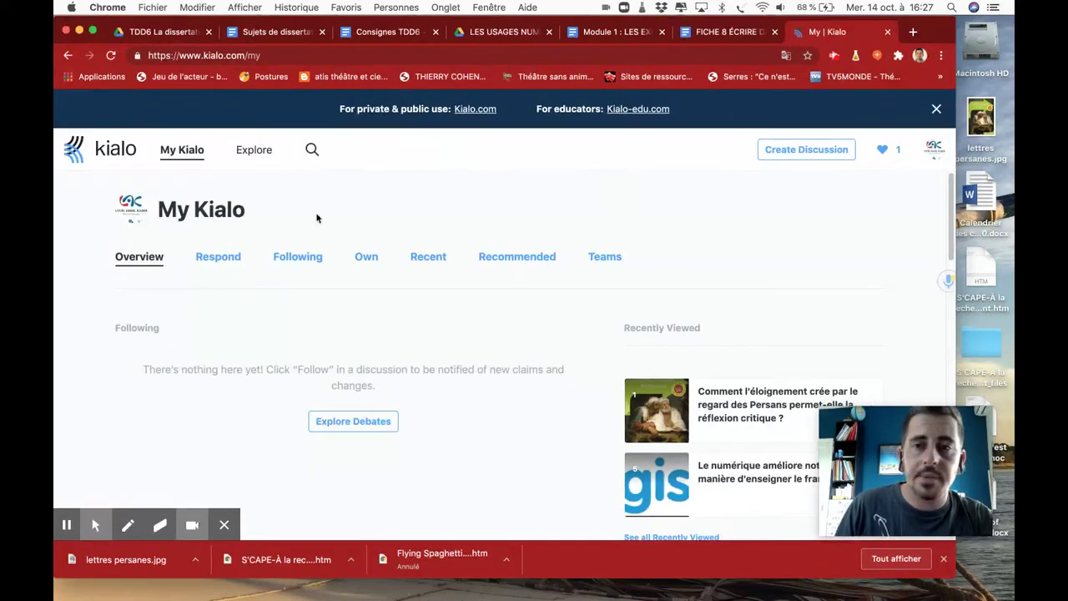
Step: Start a new public discussion and keep the Single Thesis discussion type
click(794, 148)
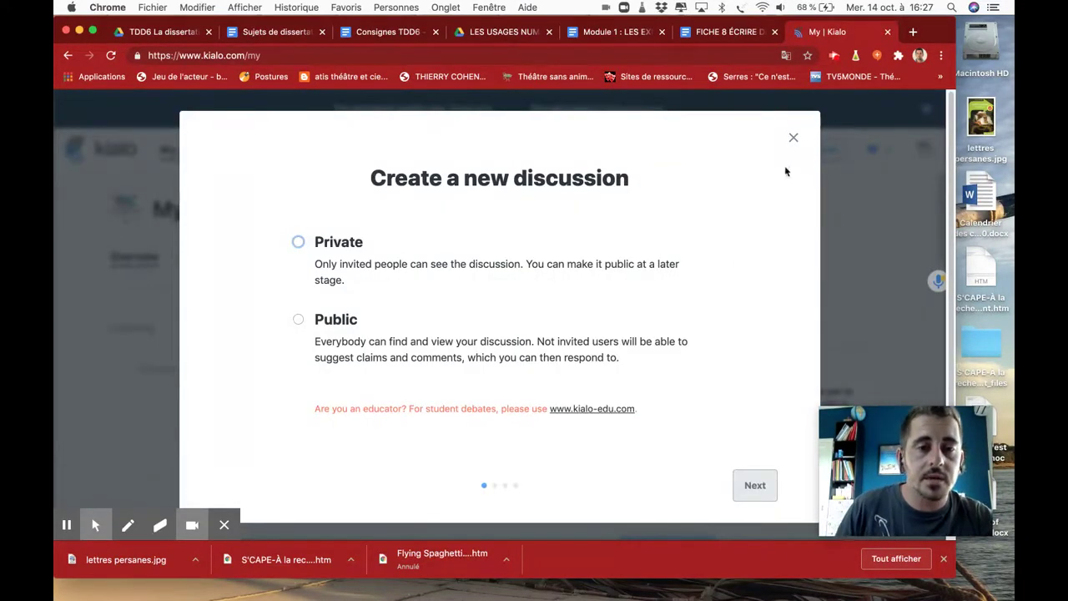
click(299, 324)
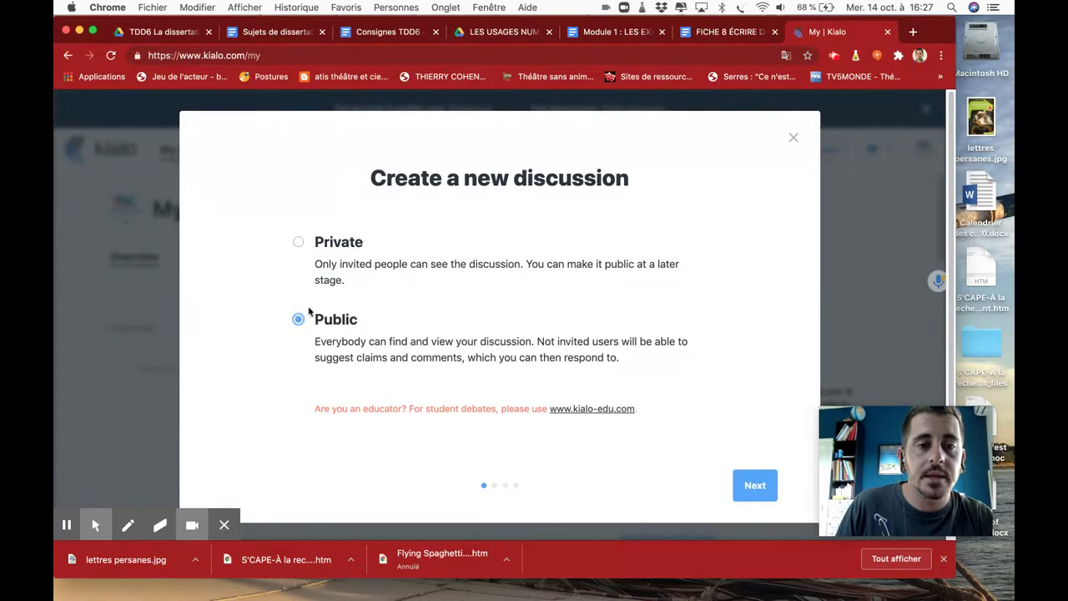
click(755, 485)
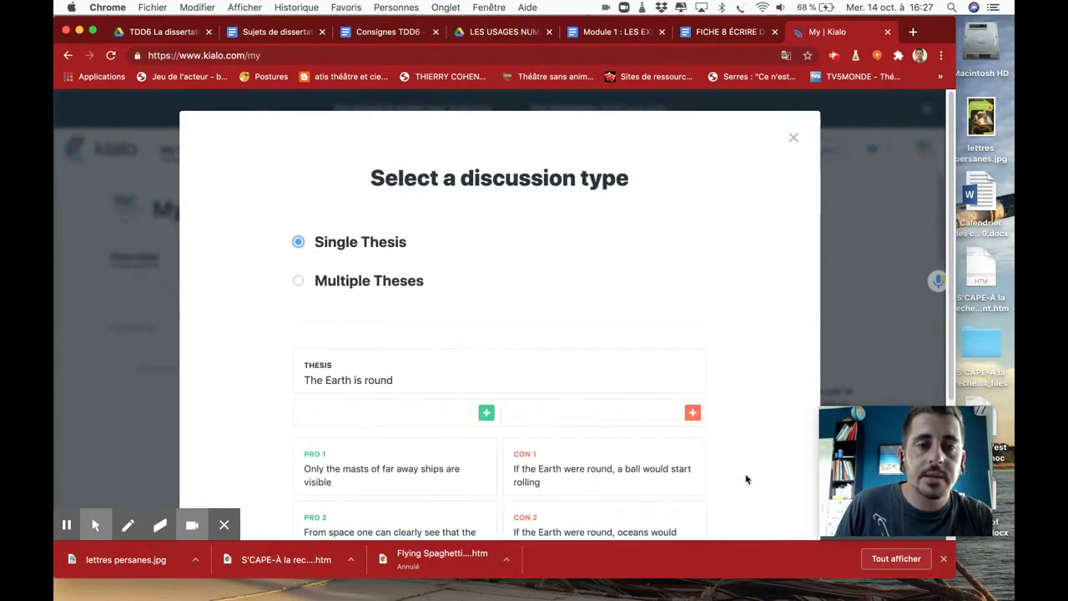
scroll(517, 308, down, 3)
scroll(586, 314, down, 1)
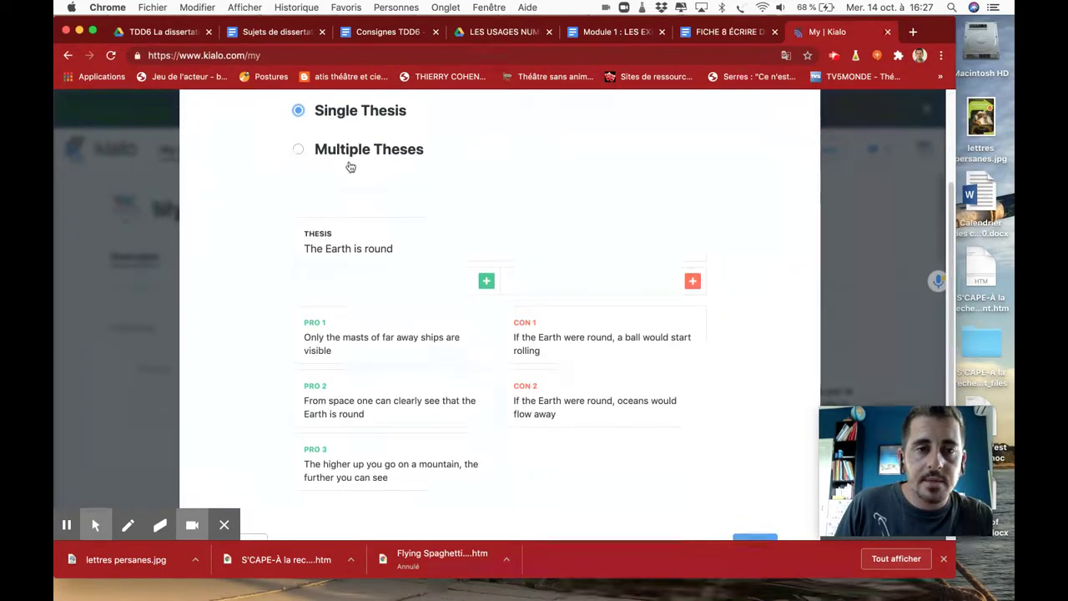
scroll(587, 309, down, 3)
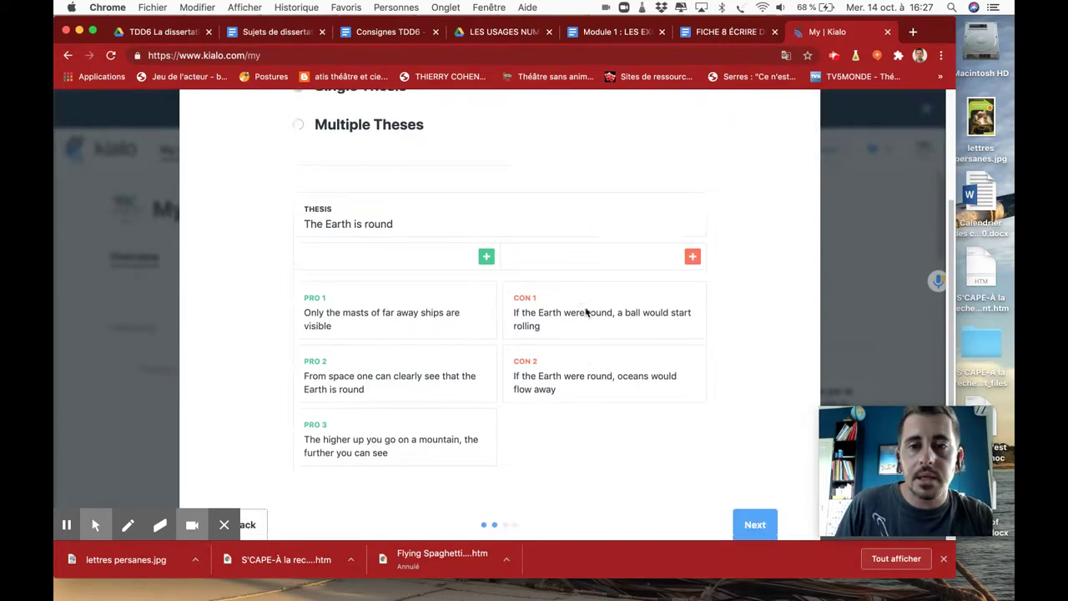
click(756, 484)
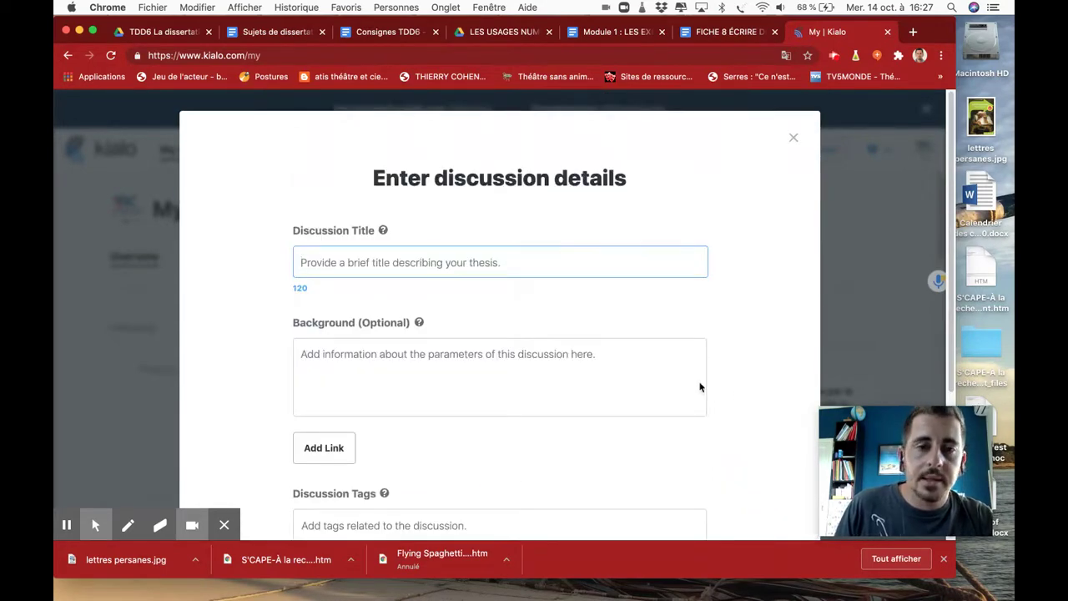
Step: Copy the blue reworded question under Sujet 3 in the "Sujets de dissertation Lettres persanes" document
click(288, 36)
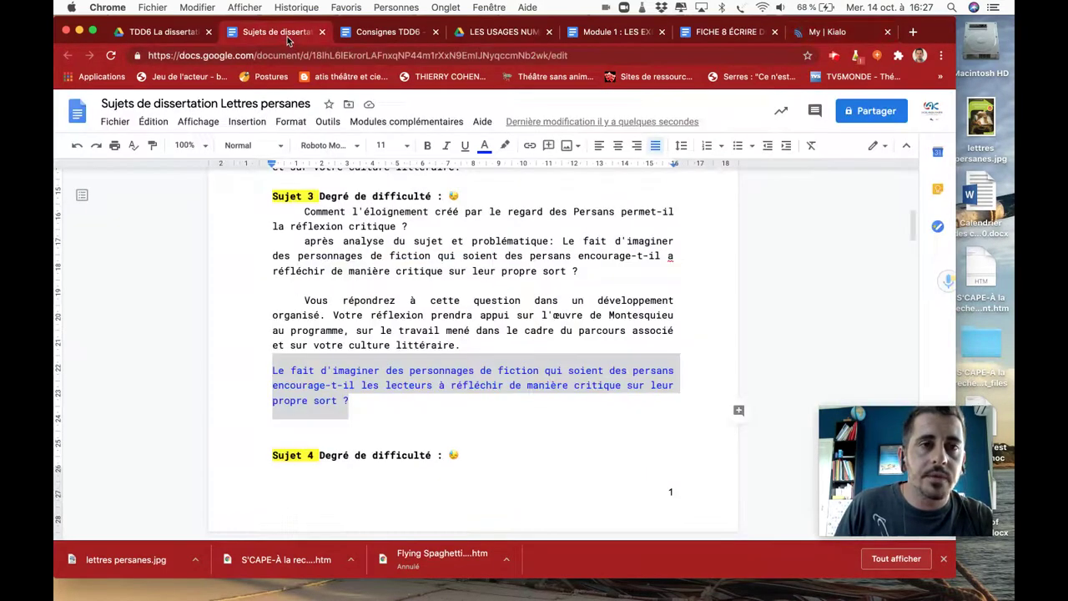
click(304, 212)
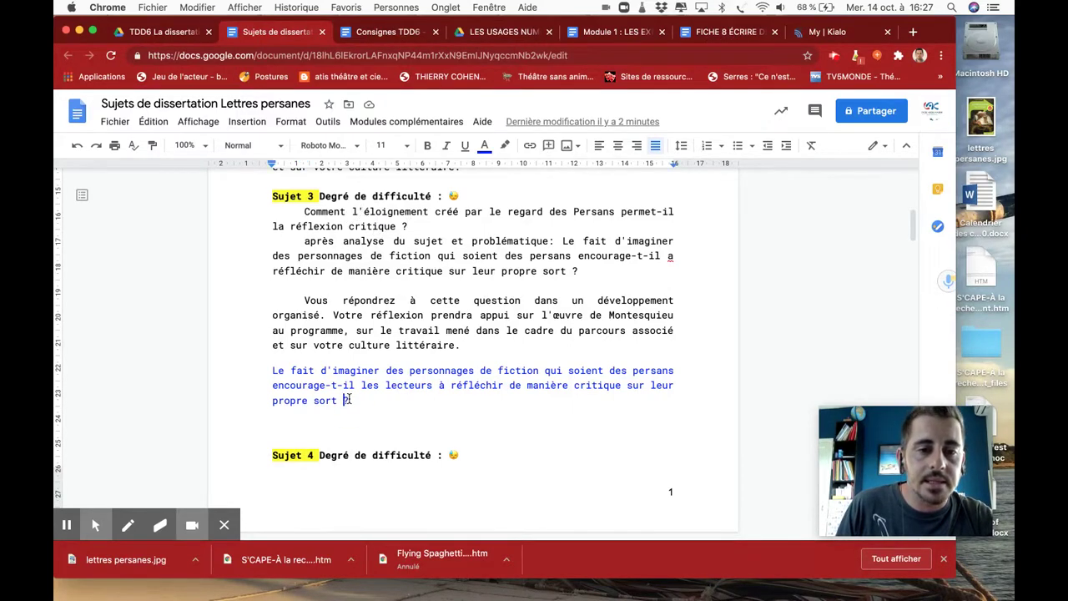
drag(347, 401, 251, 374)
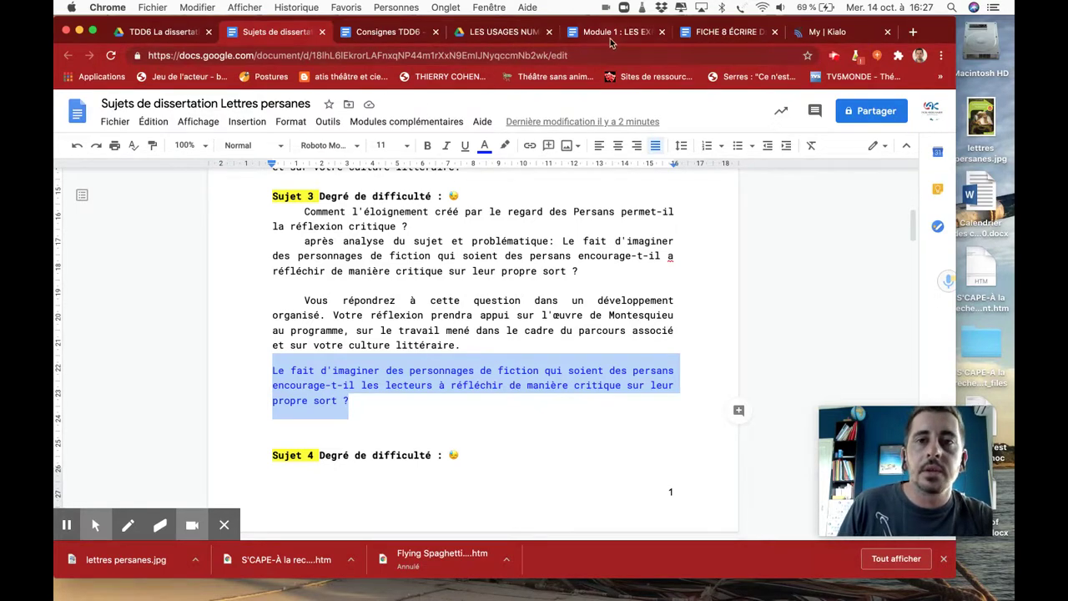
Step: Set the discussion title to "Imaginer personnages de fiction qui soient des persans encourage-t-il les lecteurs à réfléchir sur leur propre sort ?"
click(815, 34)
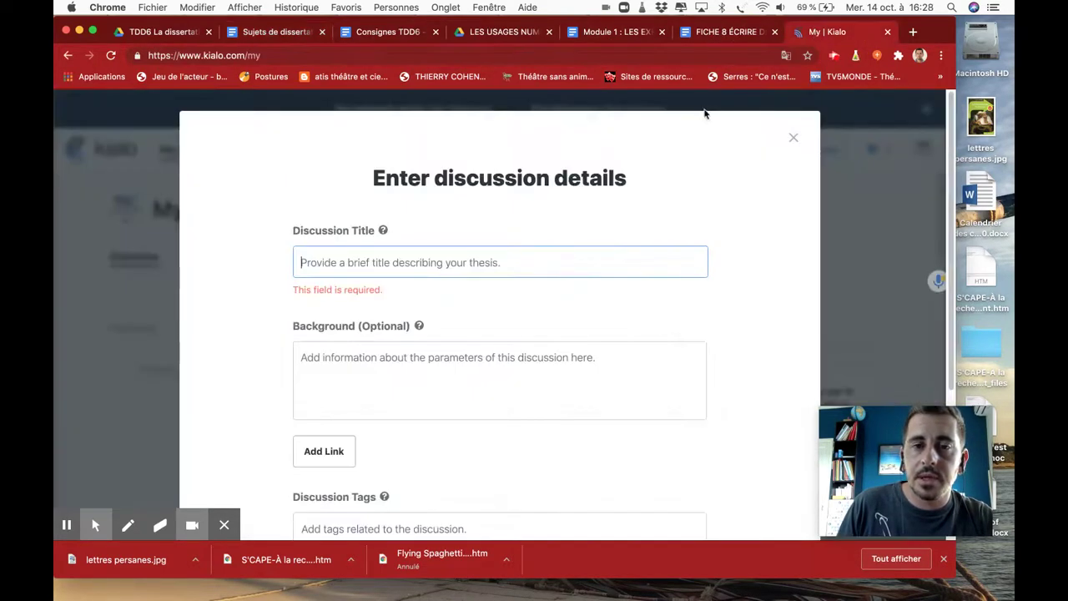
text(Le fait d'imaginer des personnages de fiction qui soient des persans encourage-t-il les lecteurs à réfléchir de manière)
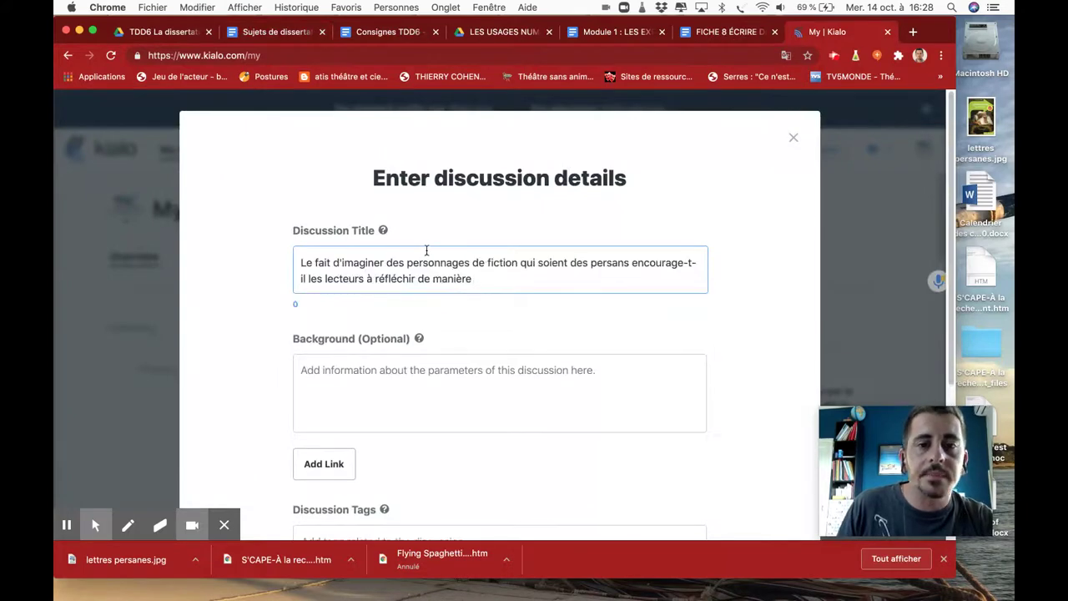
text(or)
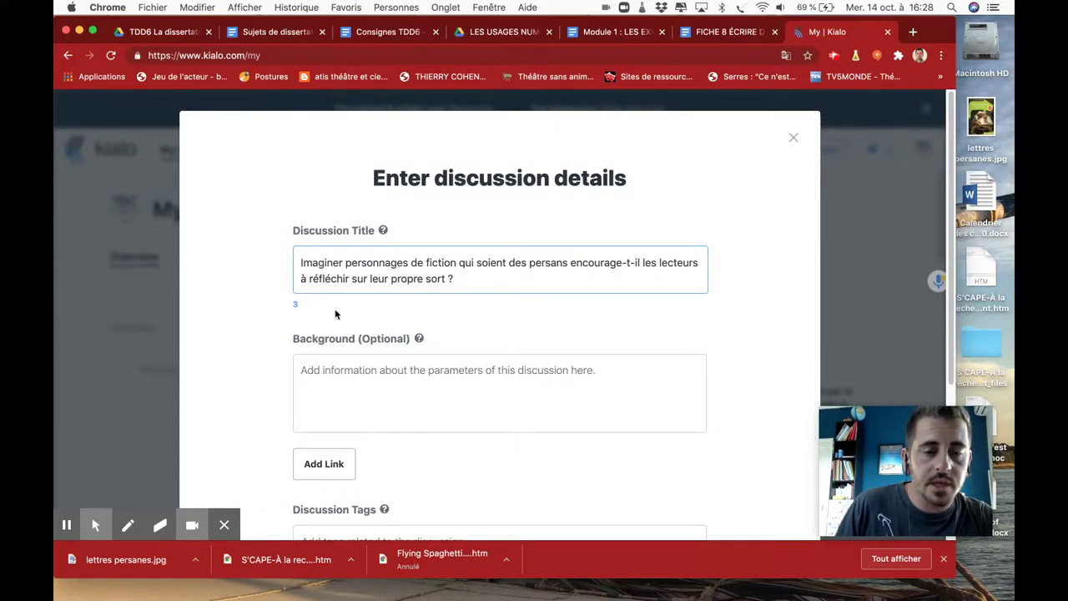
Step: Set the discussion language to Français and try to continue without tags
scroll(350, 394, down, 5)
click(424, 408)
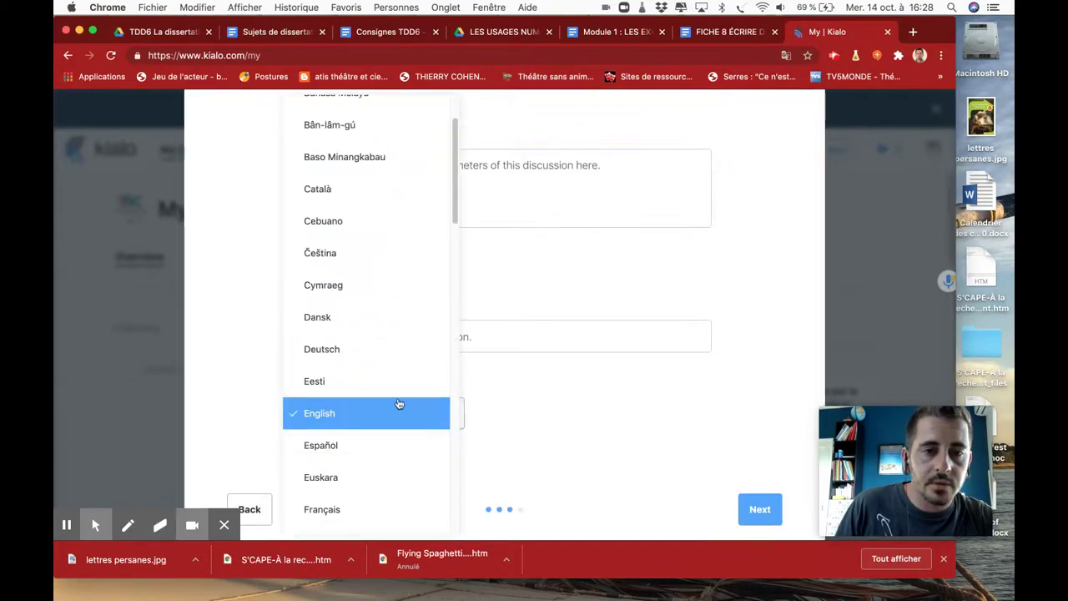
scroll(372, 328, down, 4)
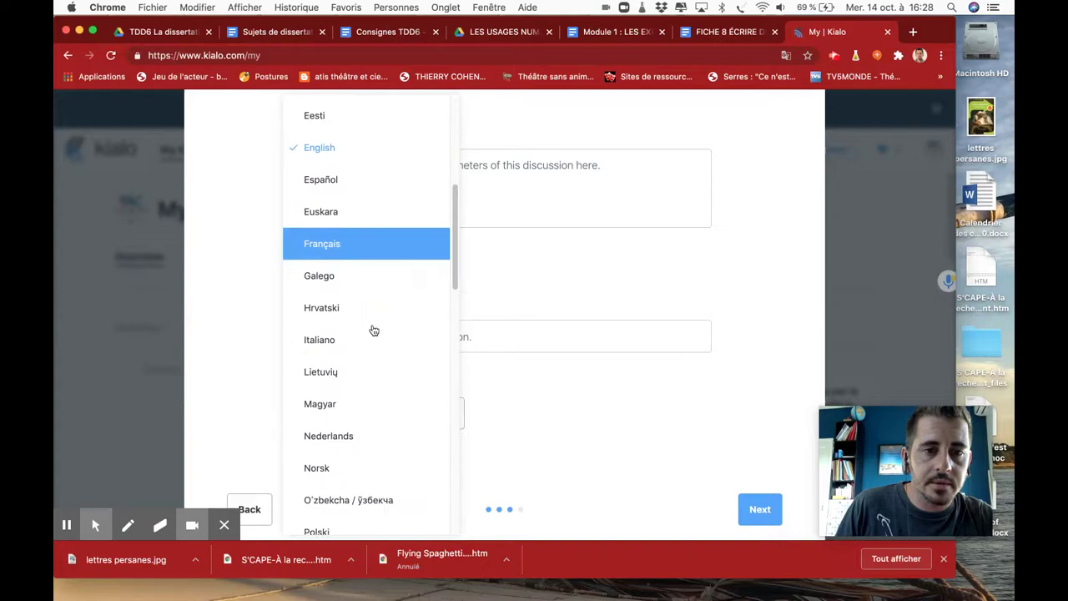
click(342, 234)
scroll(367, 246, up, 2)
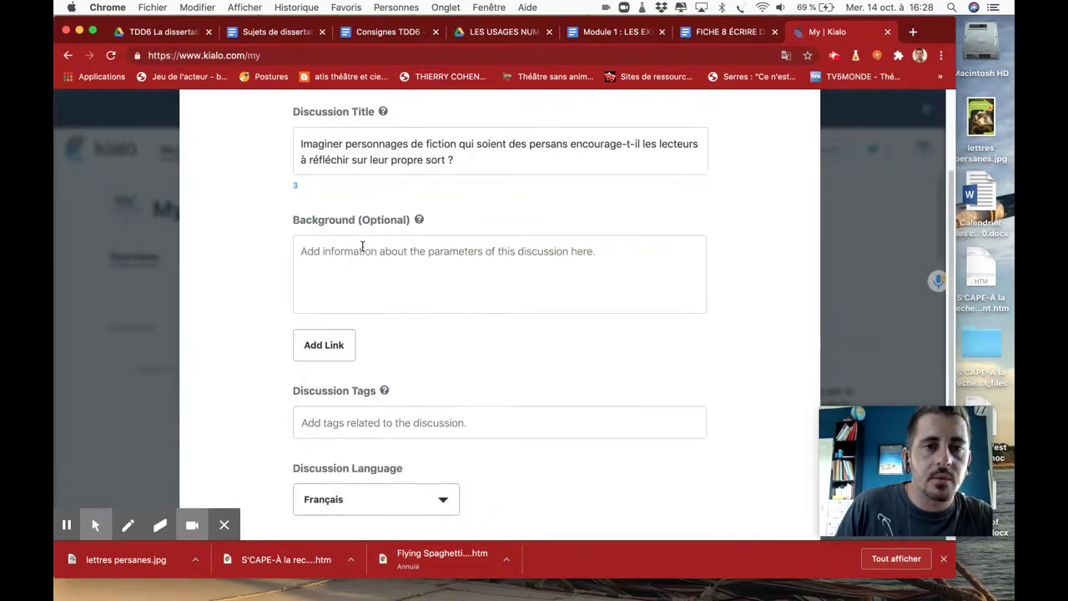
scroll(401, 279, down, 3)
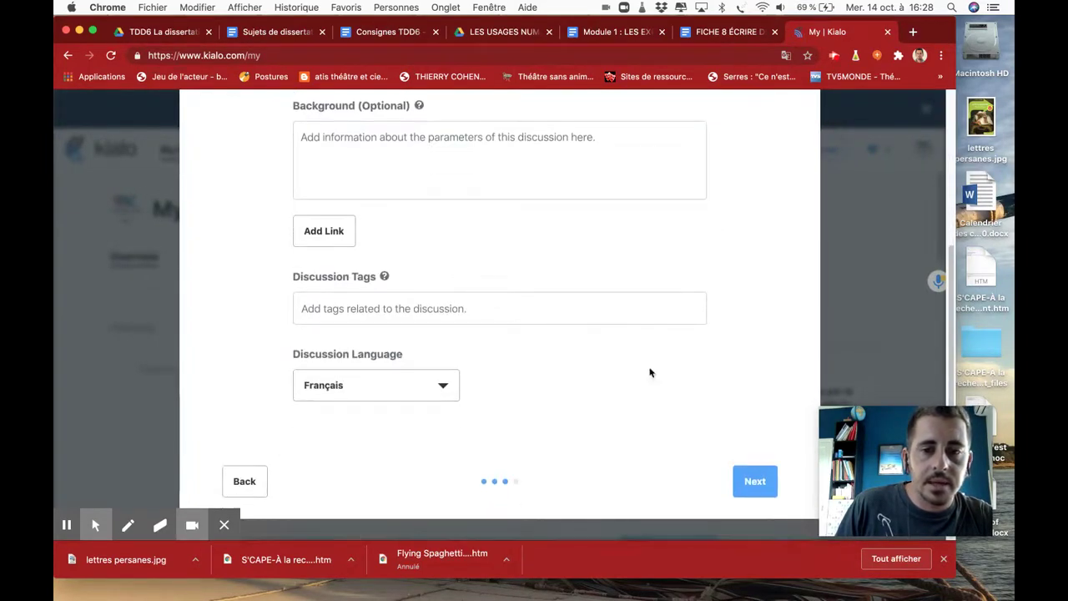
click(751, 486)
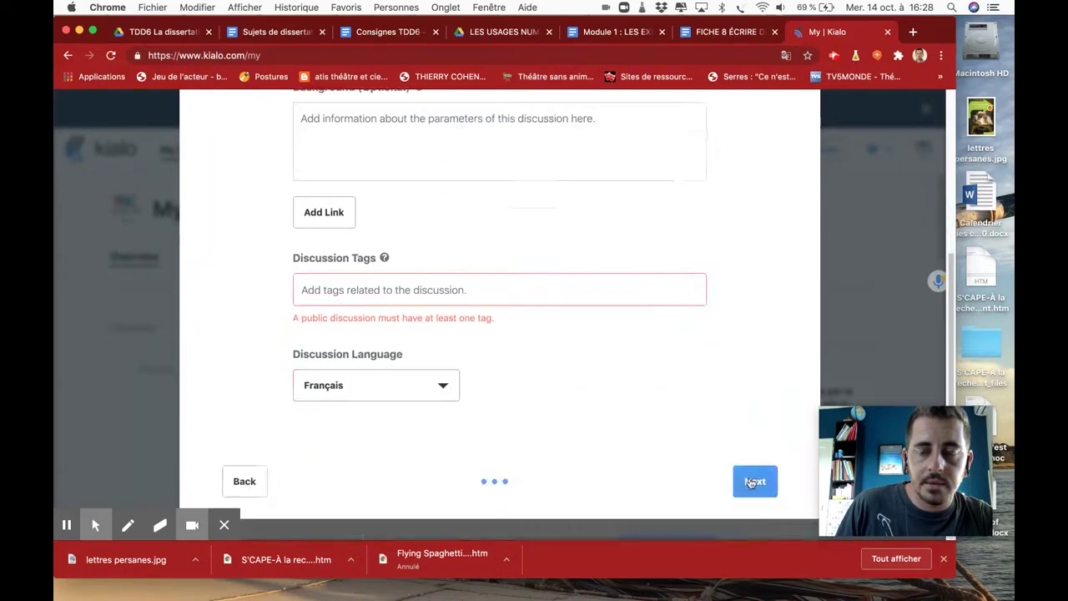
Step: Add the discussion tags "LEttrespersanes", "Montesquieu" and "Lumières"
click(367, 290)
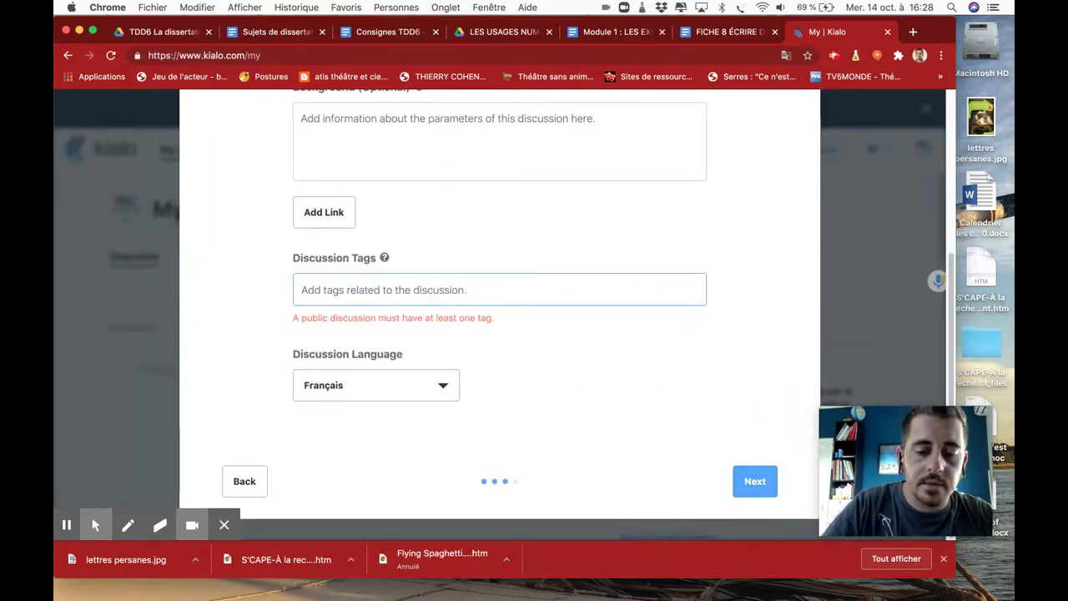
text(LEttrespersanes)
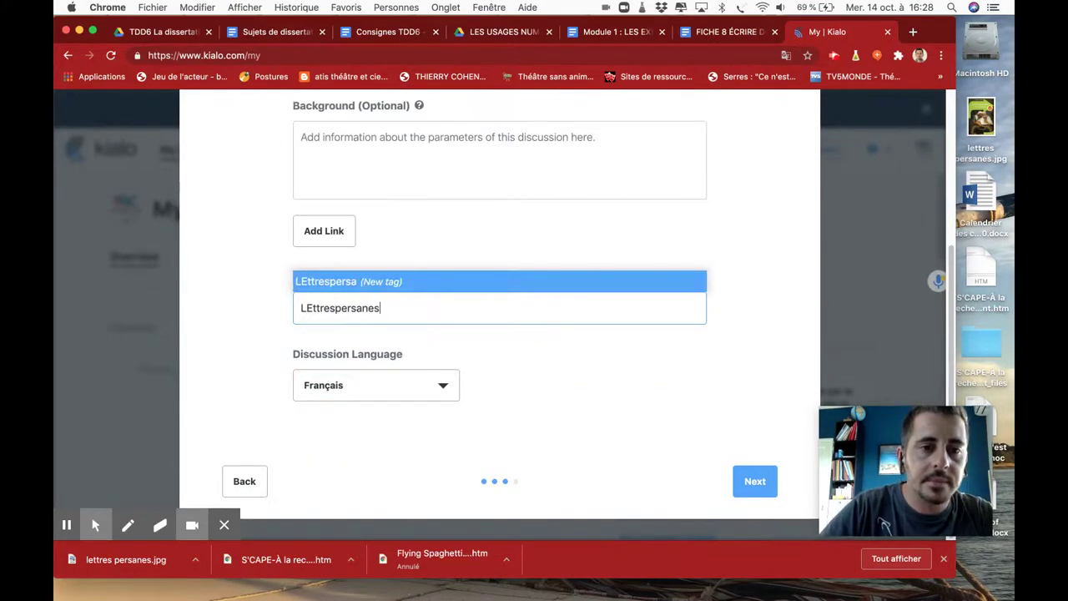
key(Return)
text(Montesuiqu)
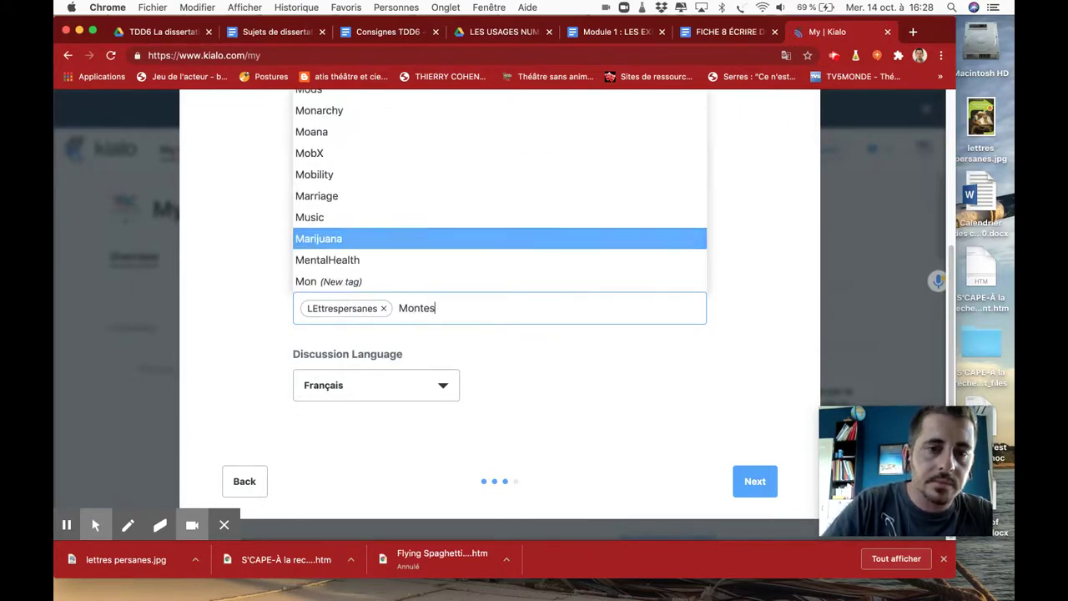
key(BackSpace)
key(BackSpace)
key(BackSpace)
key(BackSpace)
text(quieu)
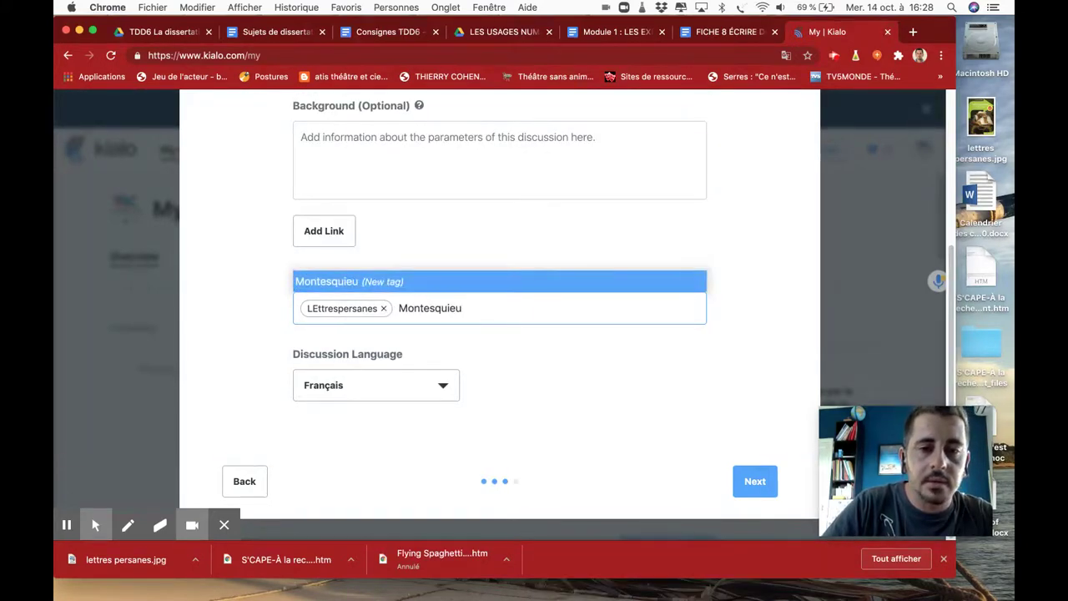
key(Return)
text(Lumières)
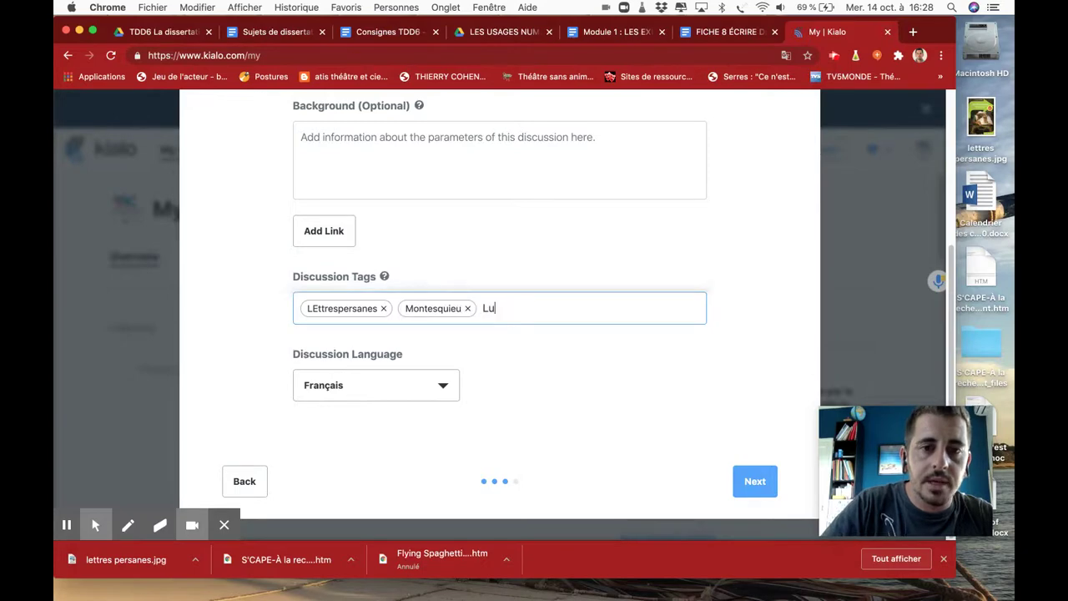
key(Return)
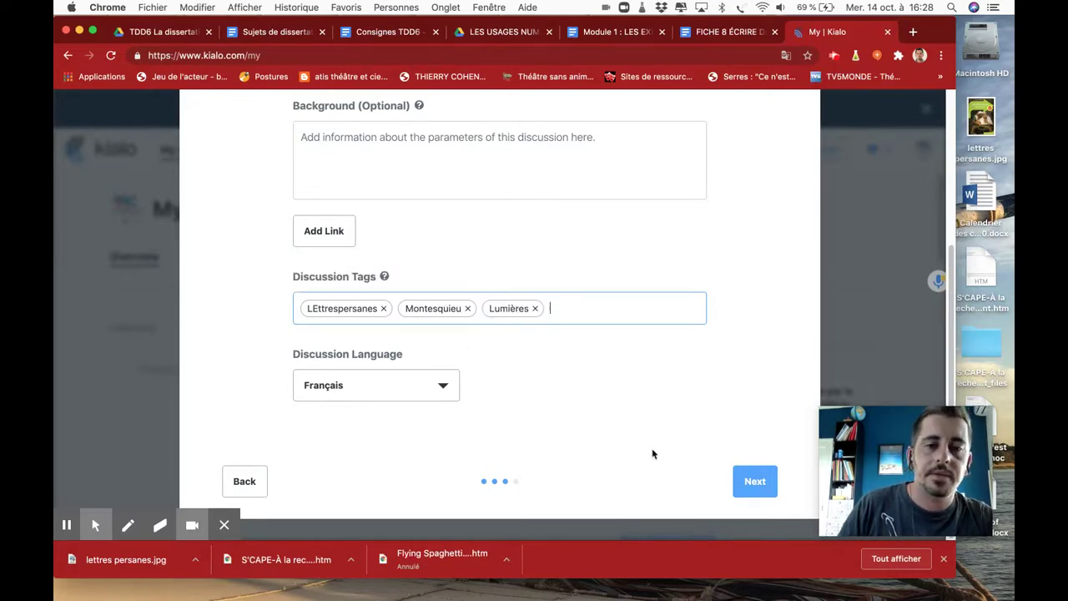
Step: Upload lettres persanes.jpg from the desktop as the discussion image and complete the creation
click(749, 479)
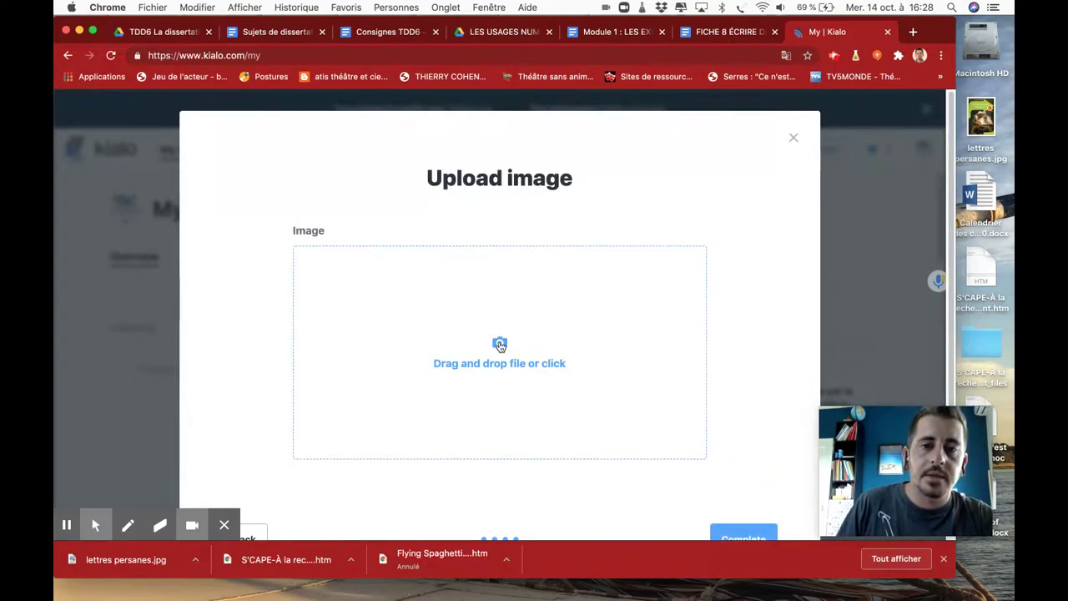
drag(981, 121, 473, 341)
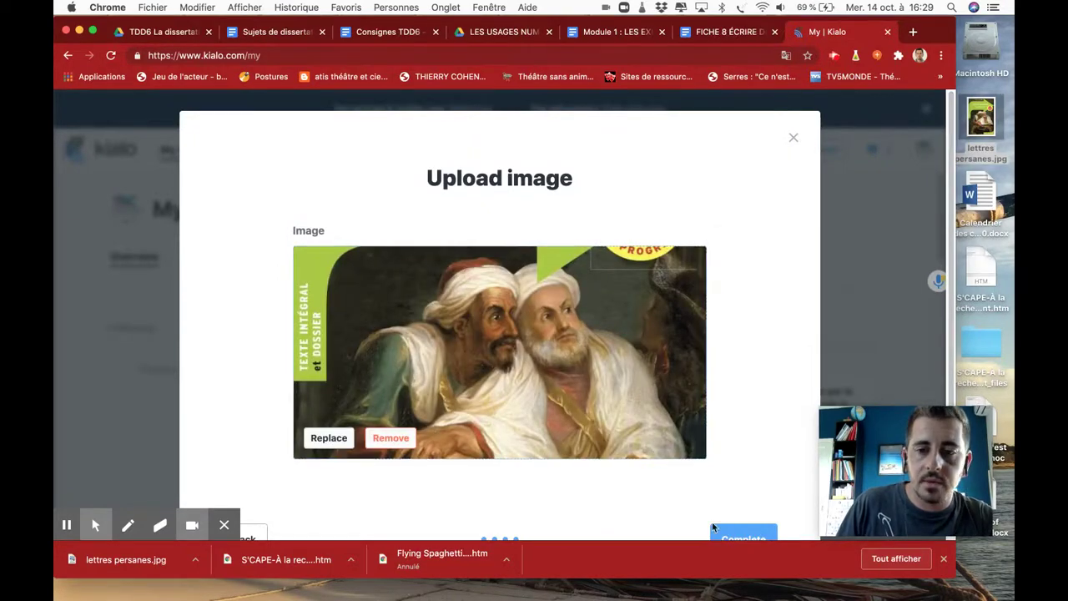
click(738, 531)
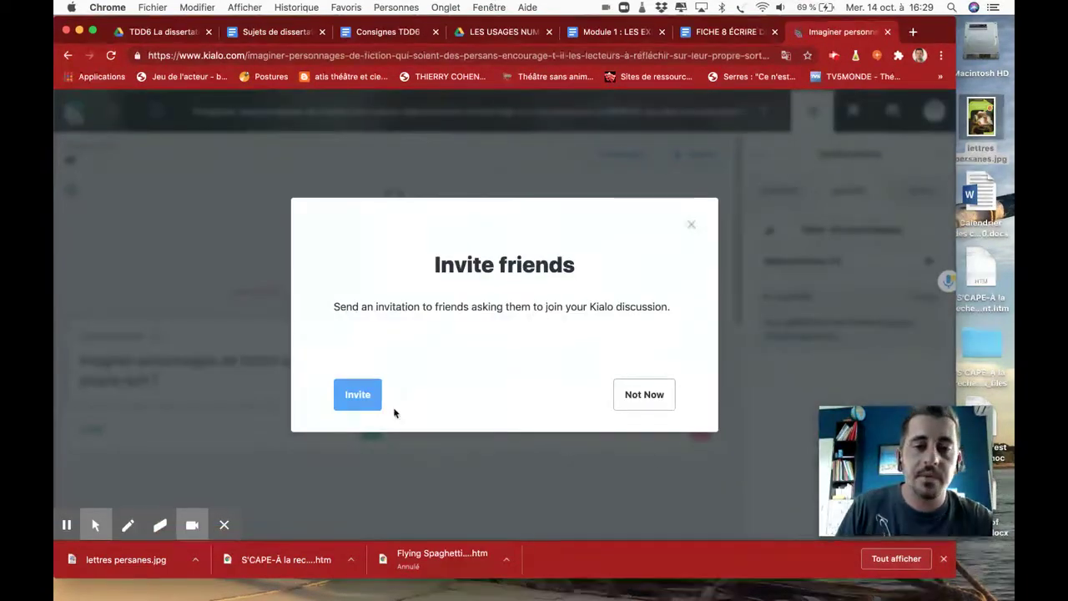
Step: Choose to invite friends and review the discussion's invite link, participant invitation, role and invited-user options
click(366, 398)
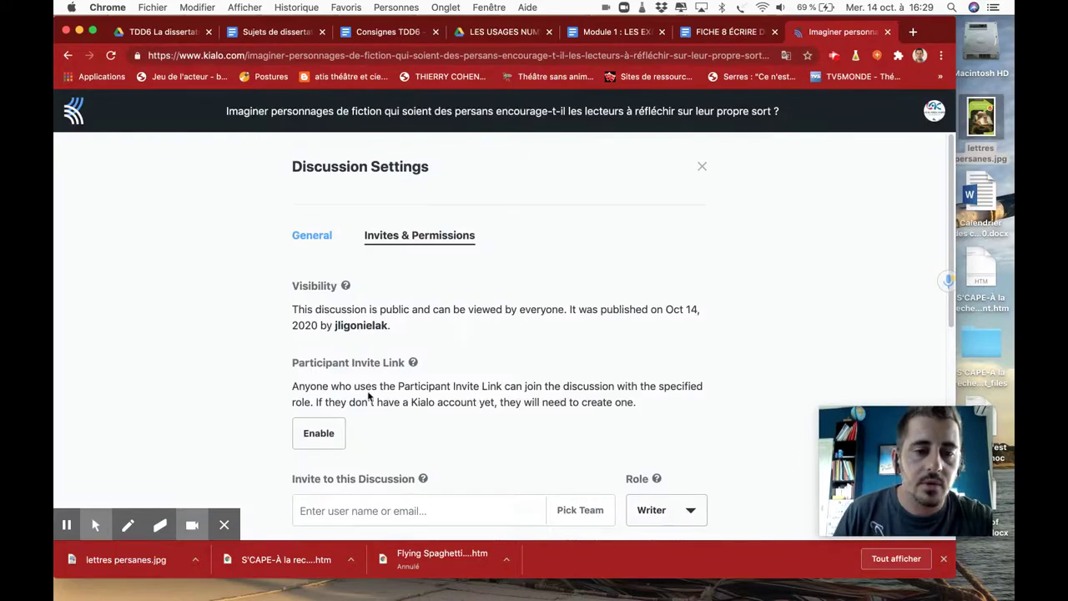
scroll(434, 399, down, 3)
scroll(448, 395, down, 2)
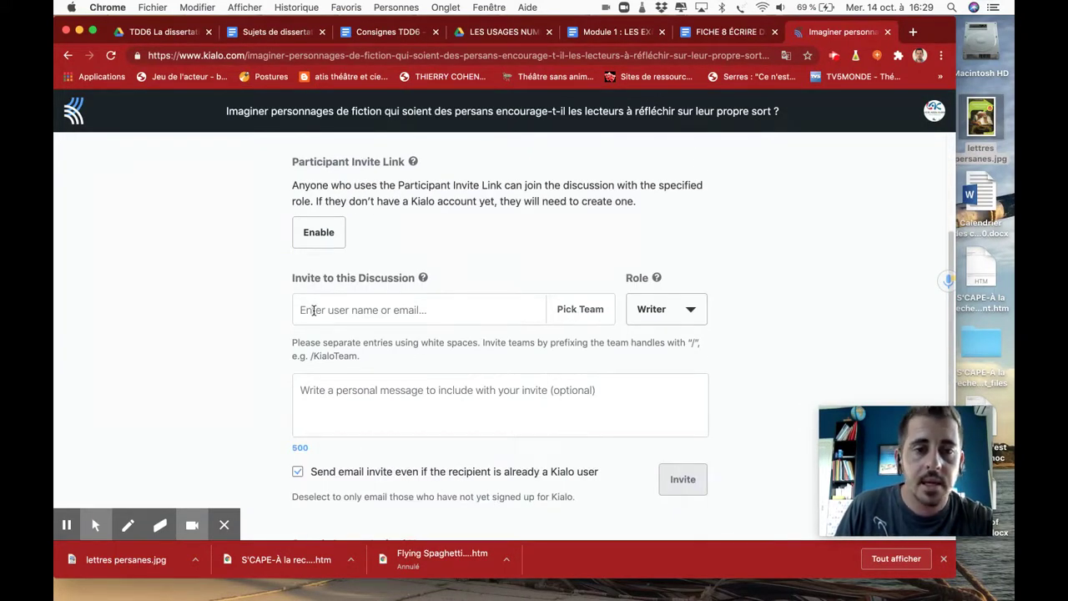
scroll(451, 390, down, 3)
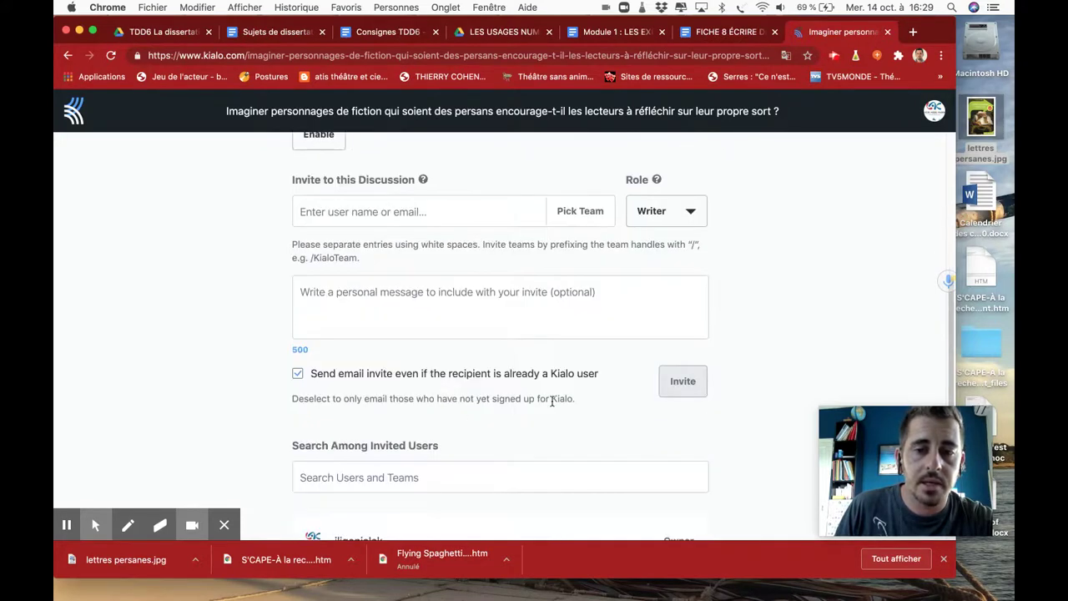
scroll(493, 379, down, 2)
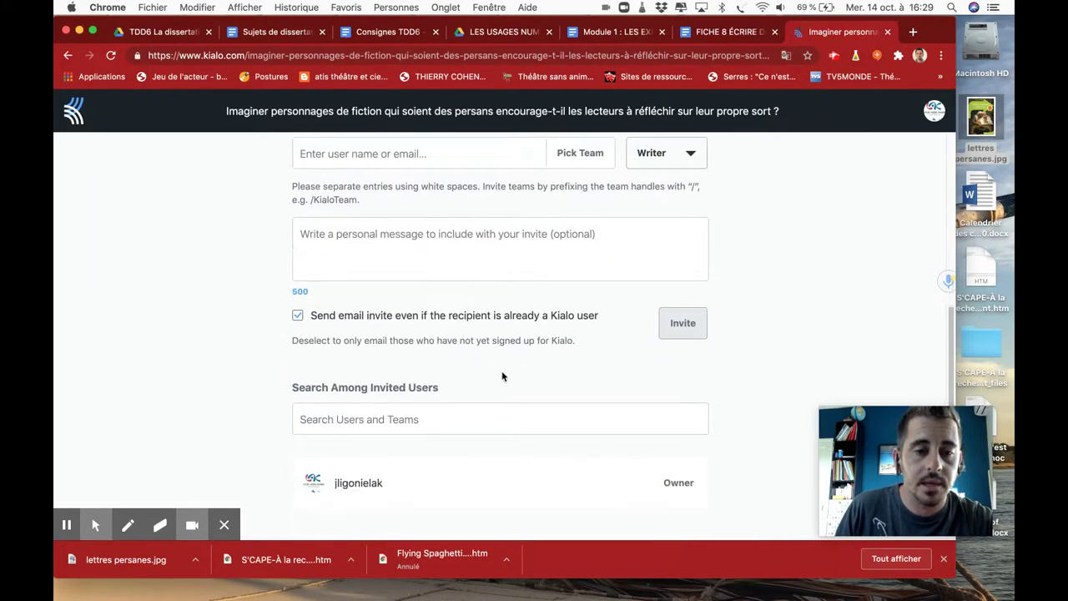
scroll(496, 375, up, 5)
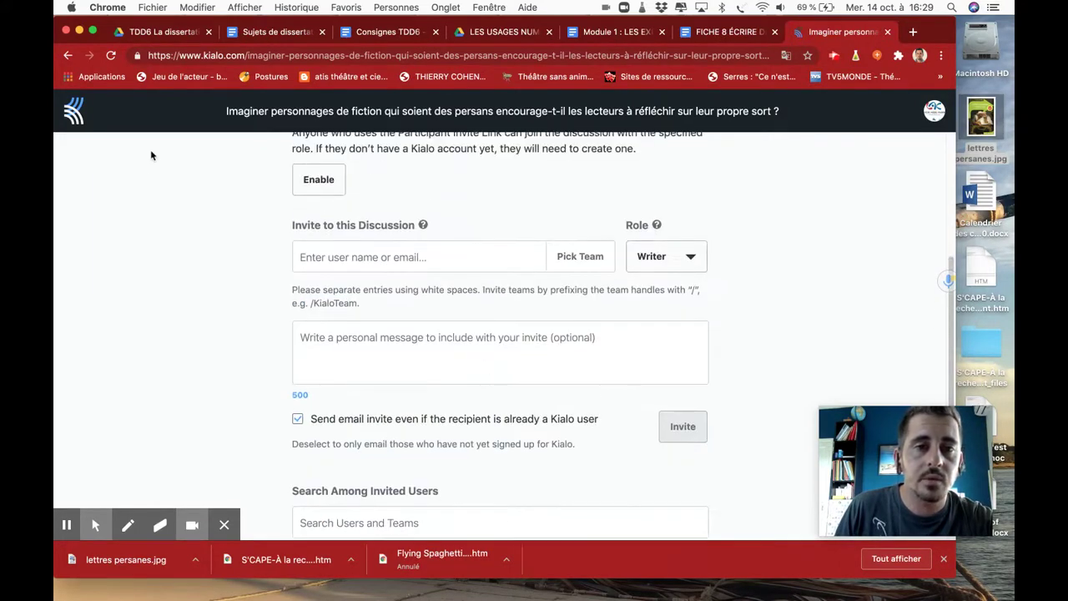
Step: Review the invite and visibility settings once more, leave the discussion settings and dismiss the notifications
scroll(493, 334, up, 3)
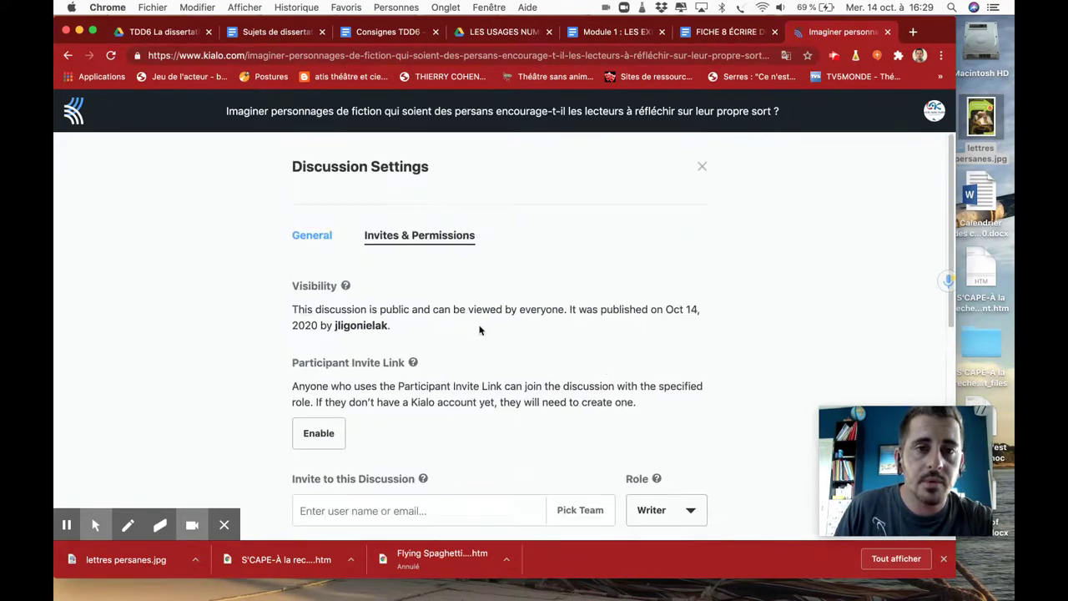
scroll(520, 306, down, 10)
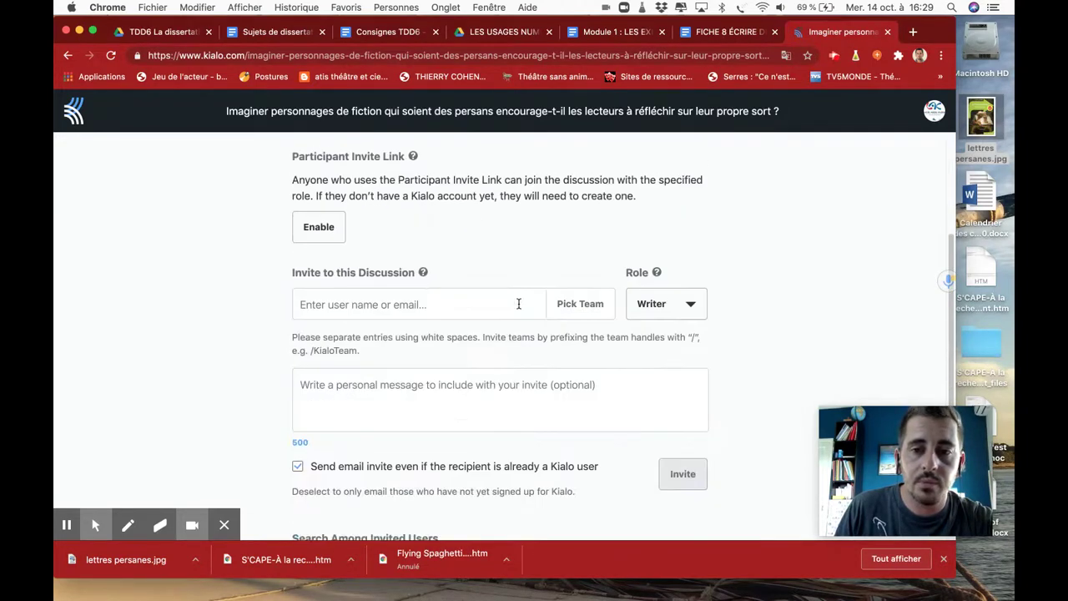
scroll(544, 306, up, 8)
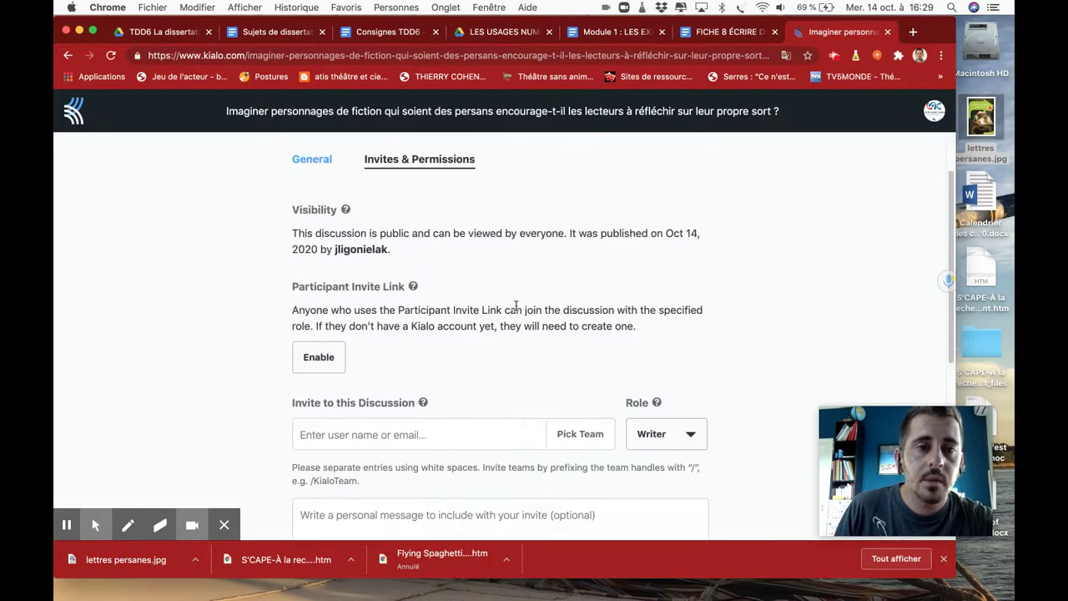
click(215, 317)
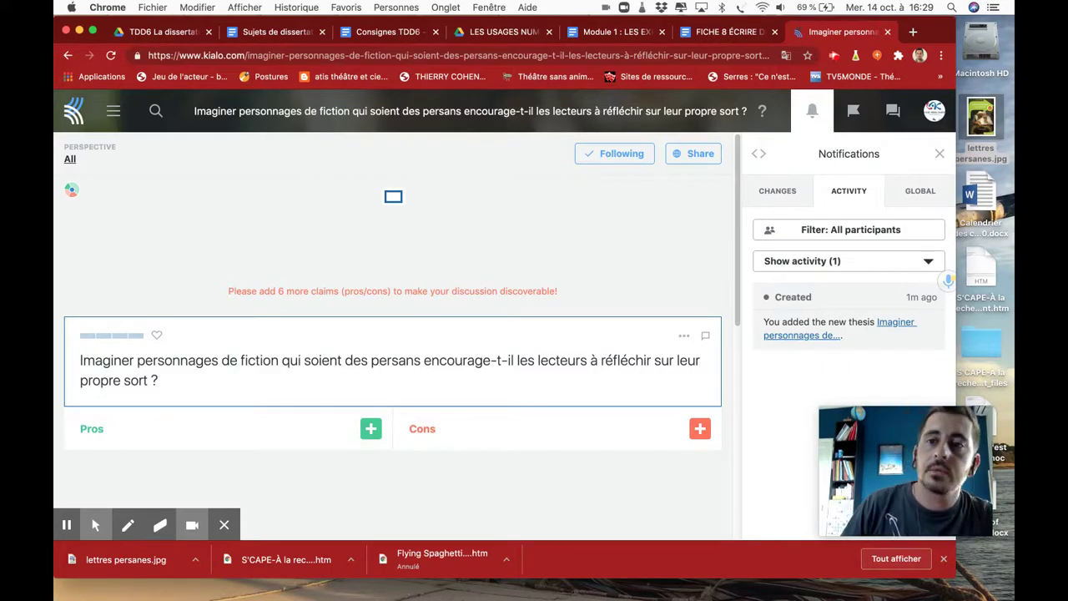
click(940, 153)
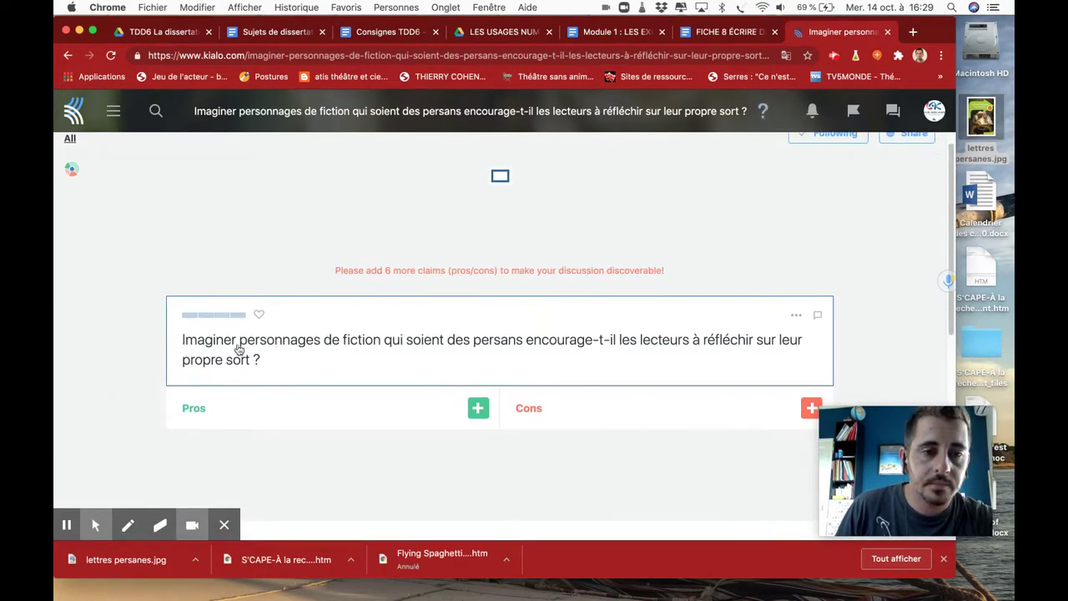
Step: Edit the thesis by inserting the missing word "des" after "Imaginer" and submit the text change
click(796, 317)
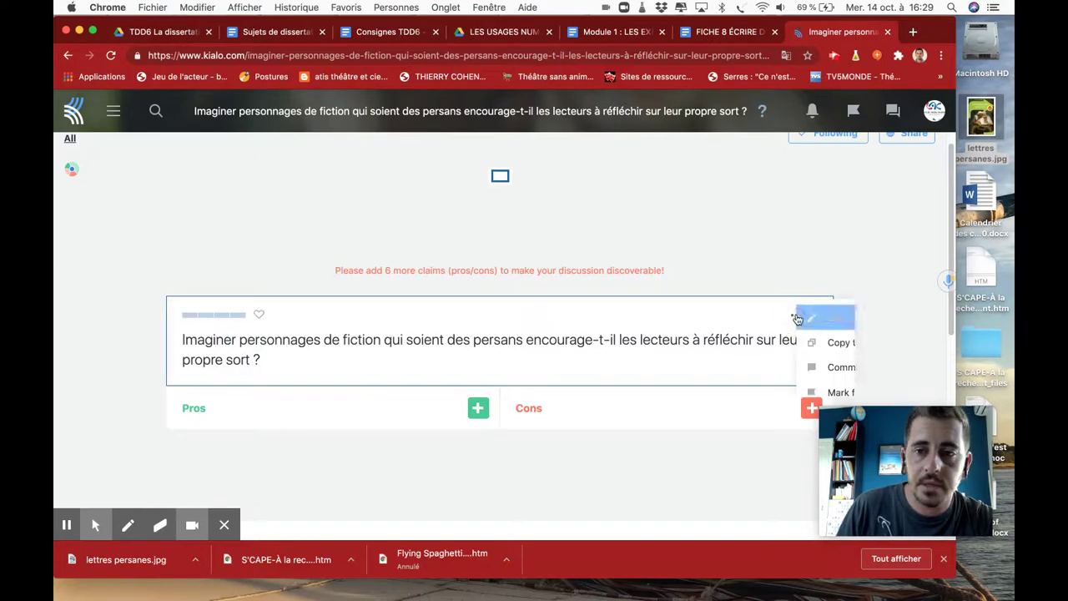
click(818, 314)
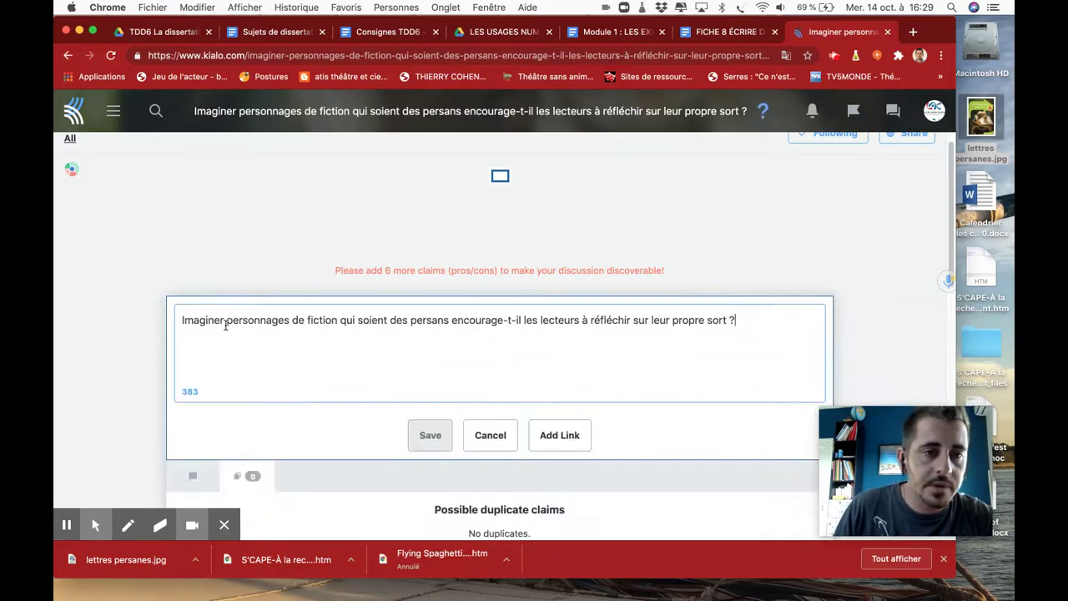
click(226, 326)
text(des)
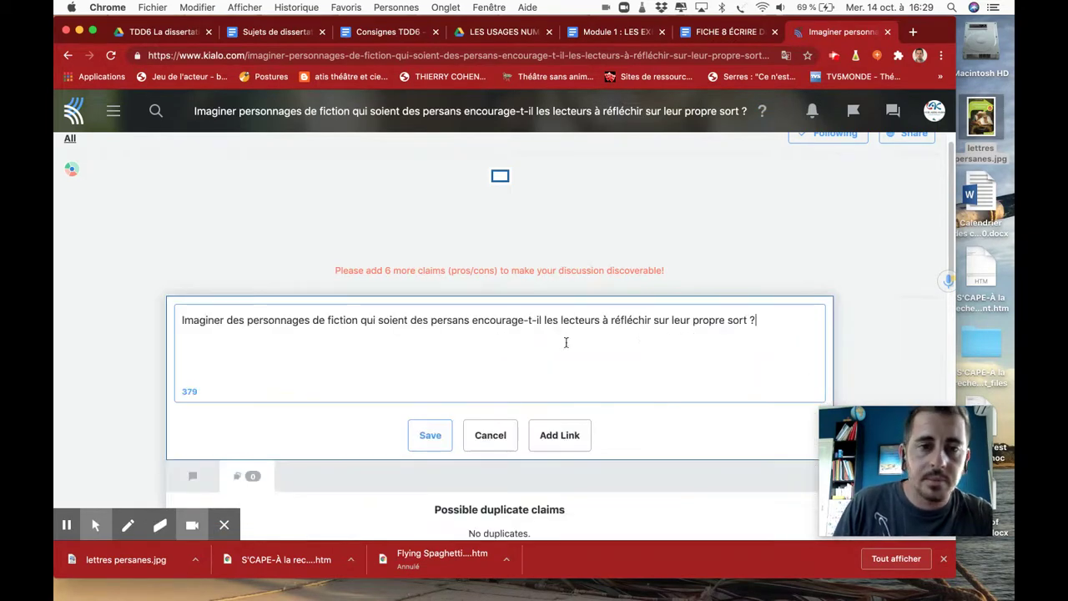
click(430, 435)
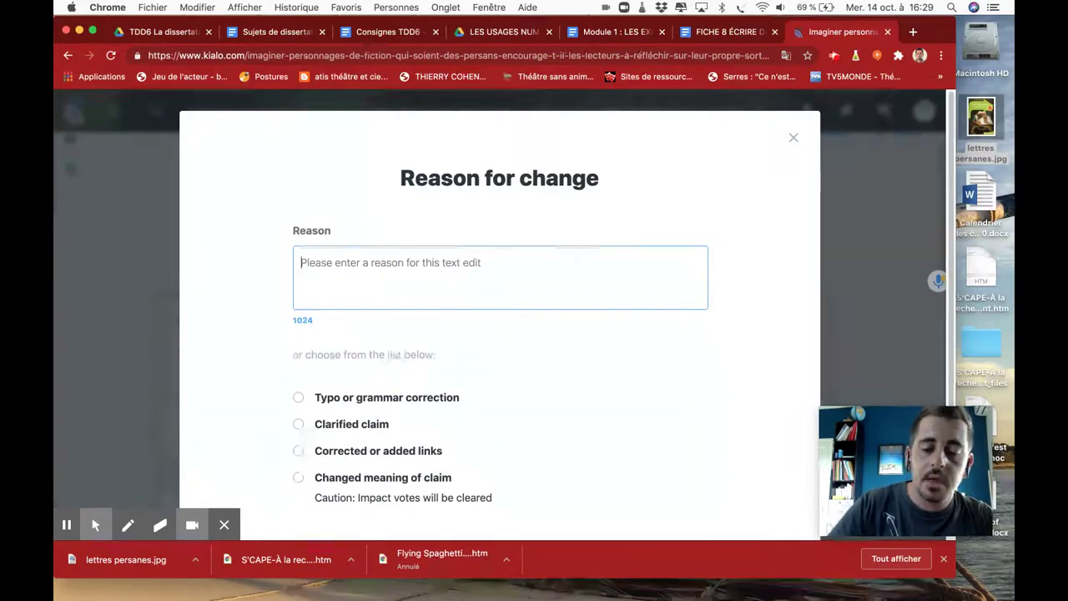
Step: Give "oubli de mots" as the reason for the thesis text change and confirm the edit
text(ouli)
key(BackSpace)
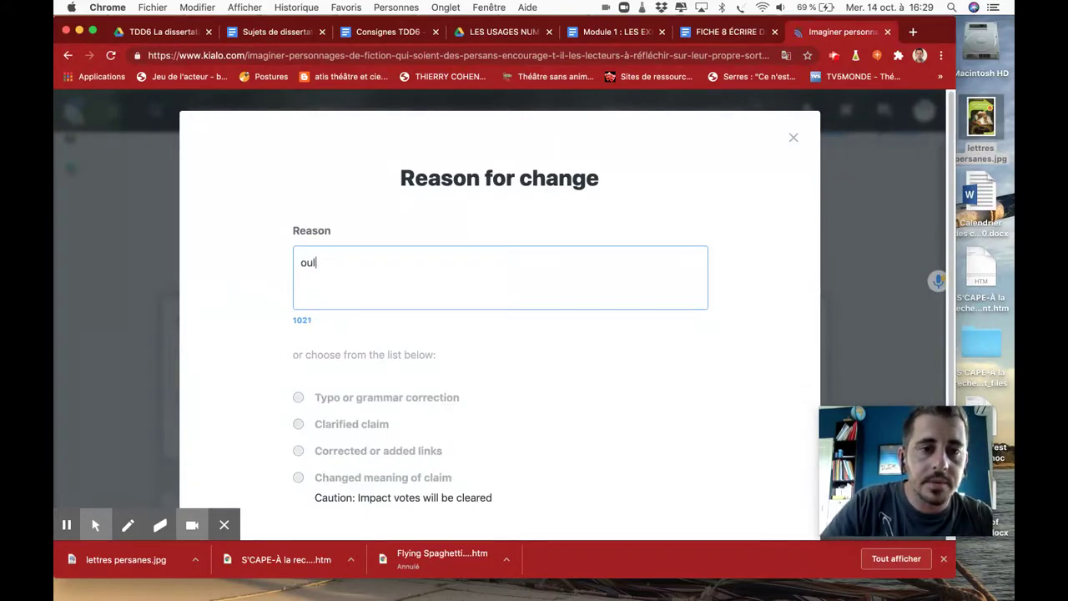
text(bli de m)
key(BackSpace)
key(BackSpace)
key(BackSpace)
key(BackSpace)
key(BackSpace)
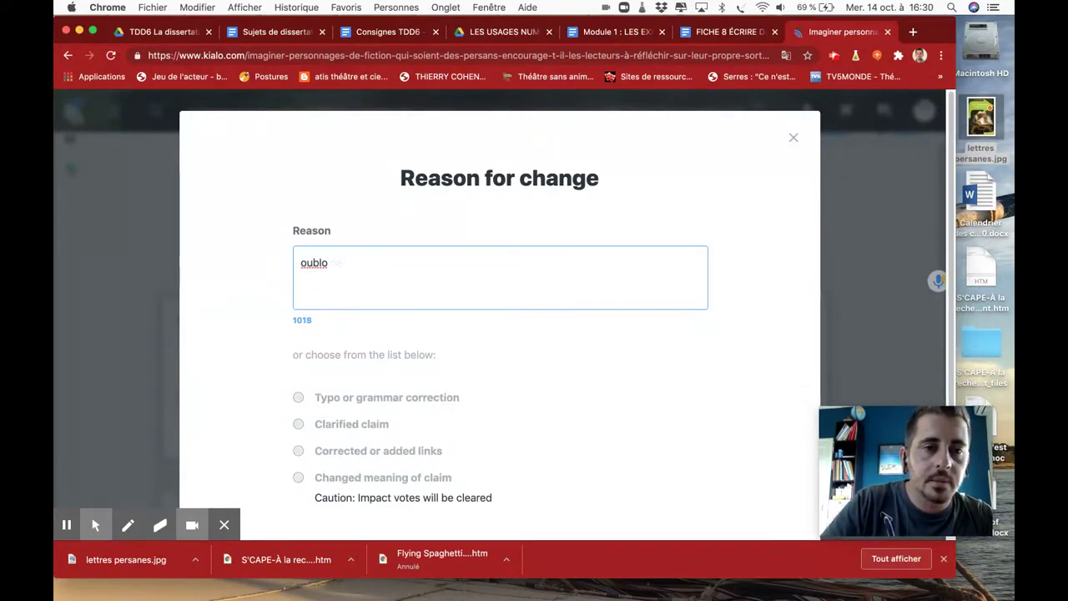
key(BackSpace)
text(i de mots)
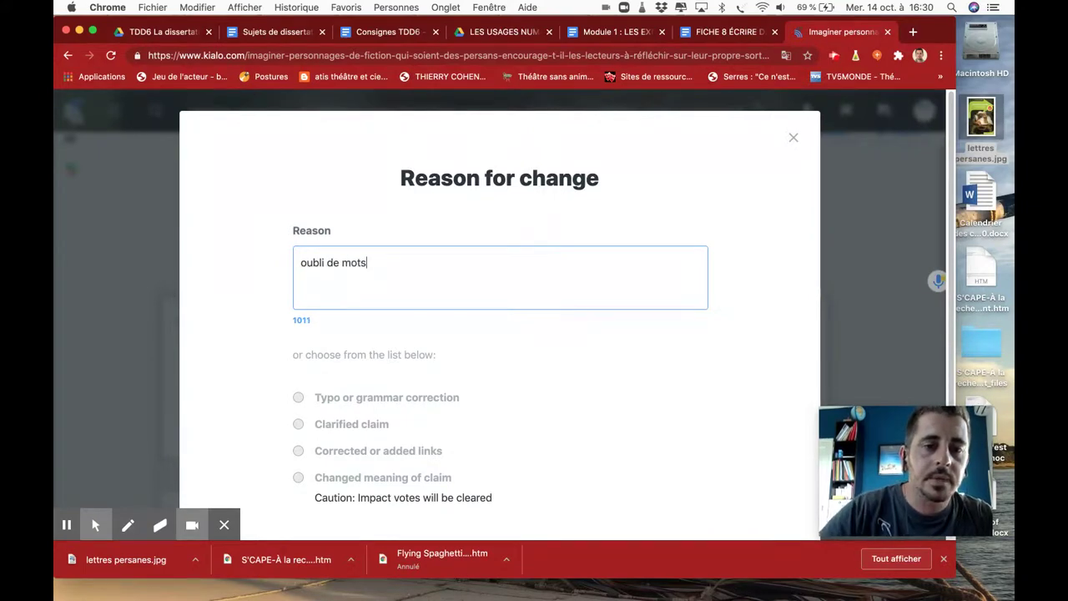
scroll(636, 417, down, 2)
click(255, 480)
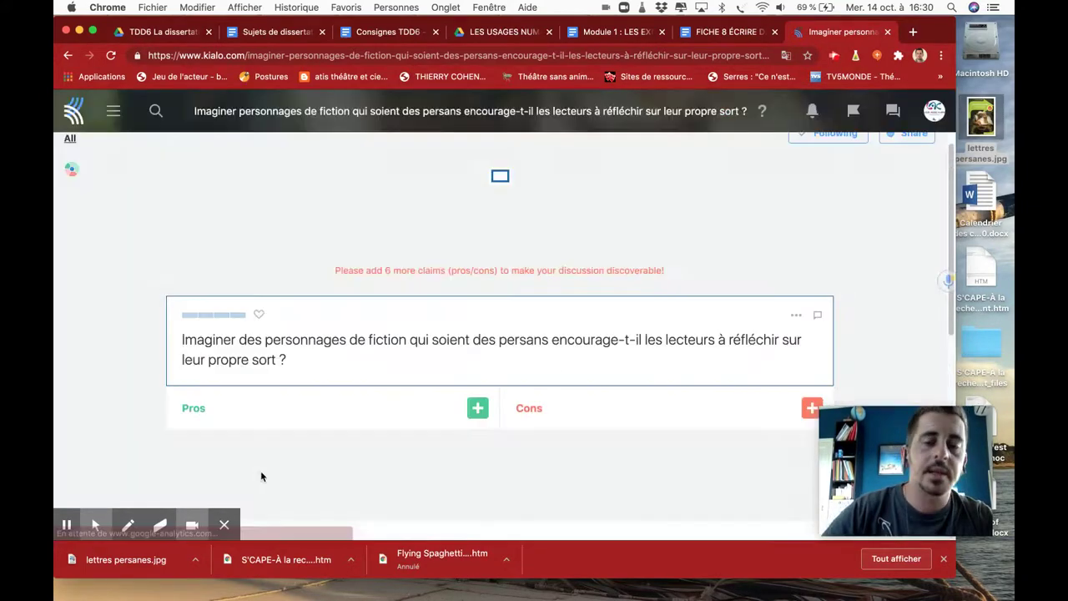
Step: Begin a pro claim under the thesis: "Oui, le fait d'obliger les lecteurs à se mettre dans "les yeux"de personnes étrangères,"
scroll(238, 413, down, 2)
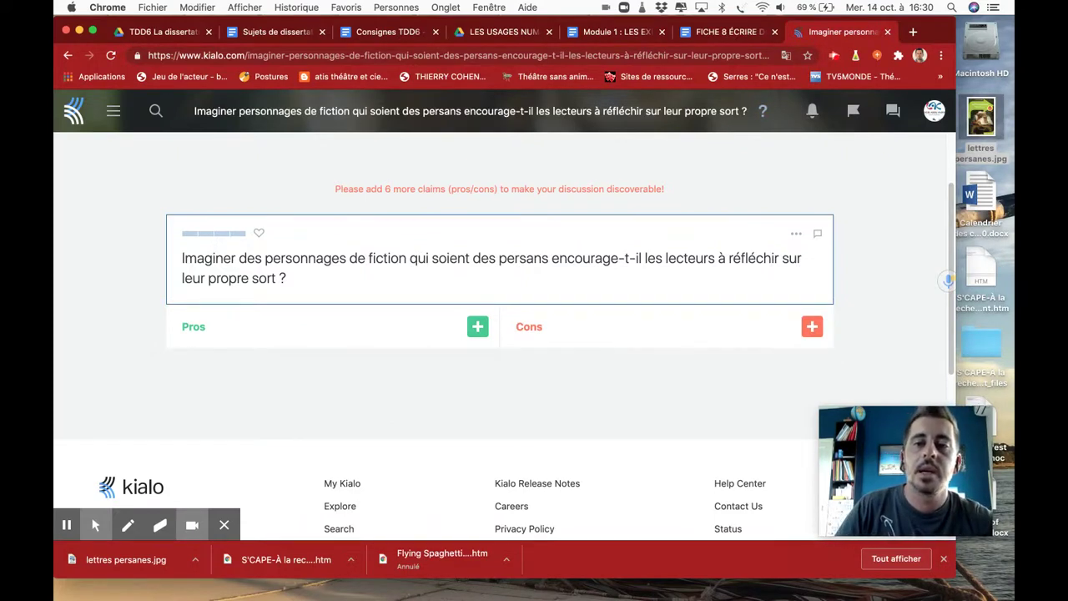
click(477, 326)
click(362, 310)
text(O)
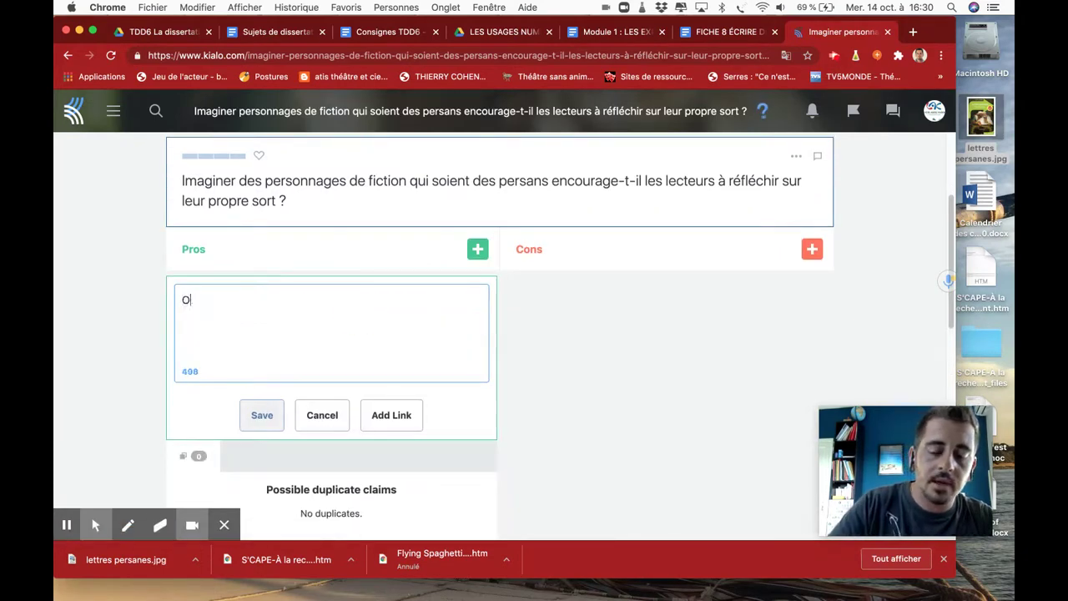
text(ui, le f)
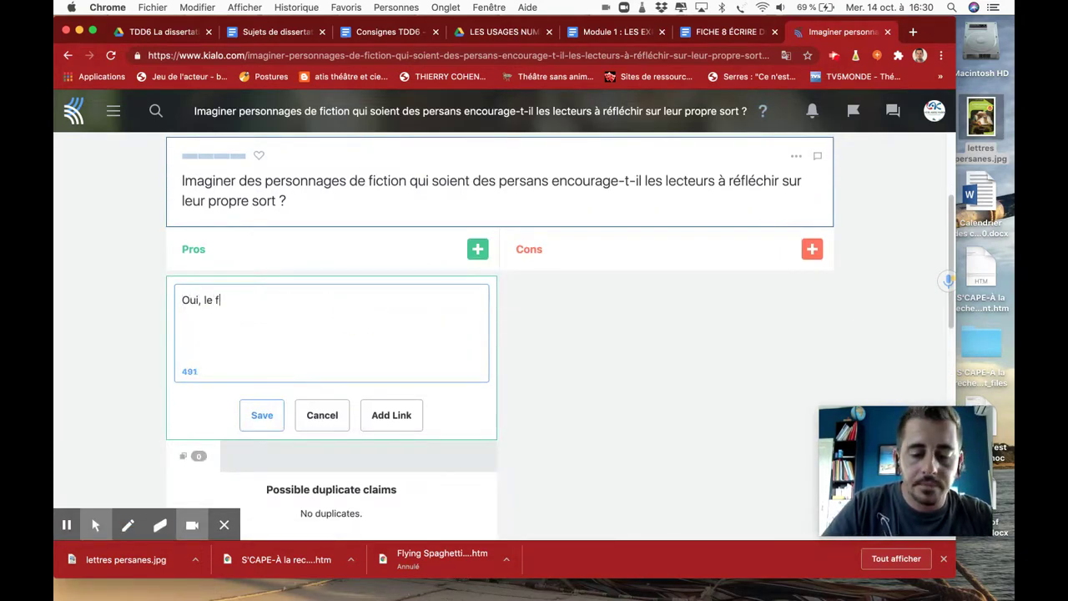
text(ait d'obliger les )
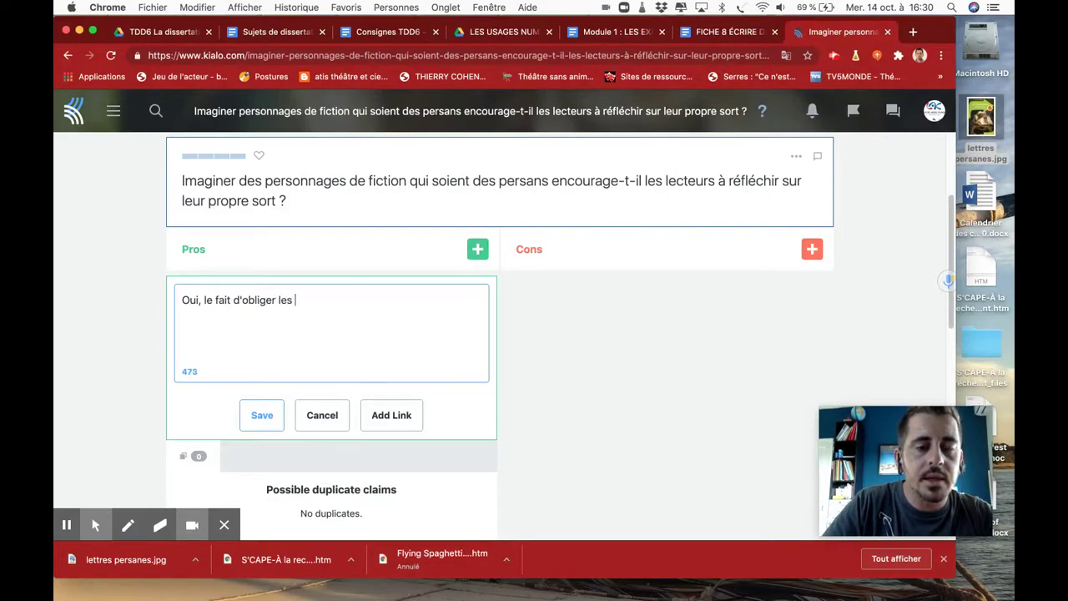
text(lecteurs à se met)
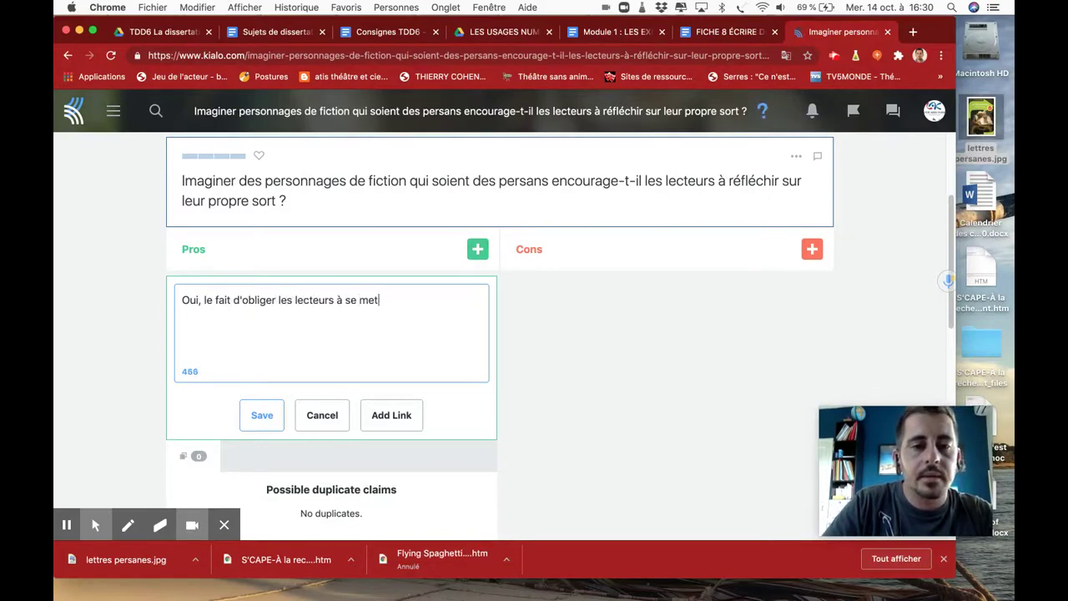
text(tre dans "les yeux"d)
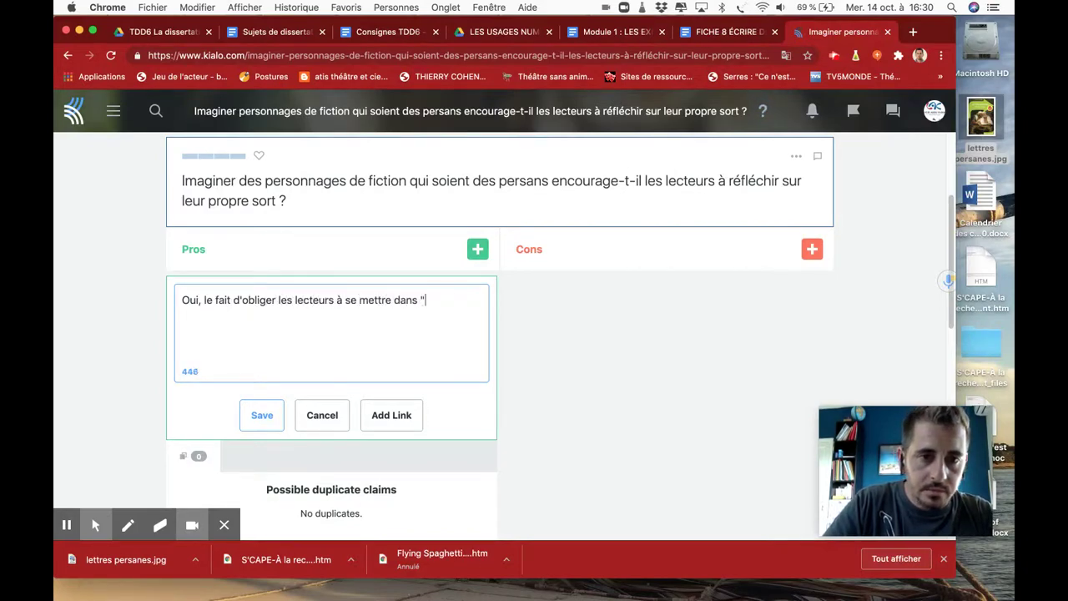
text(e per)
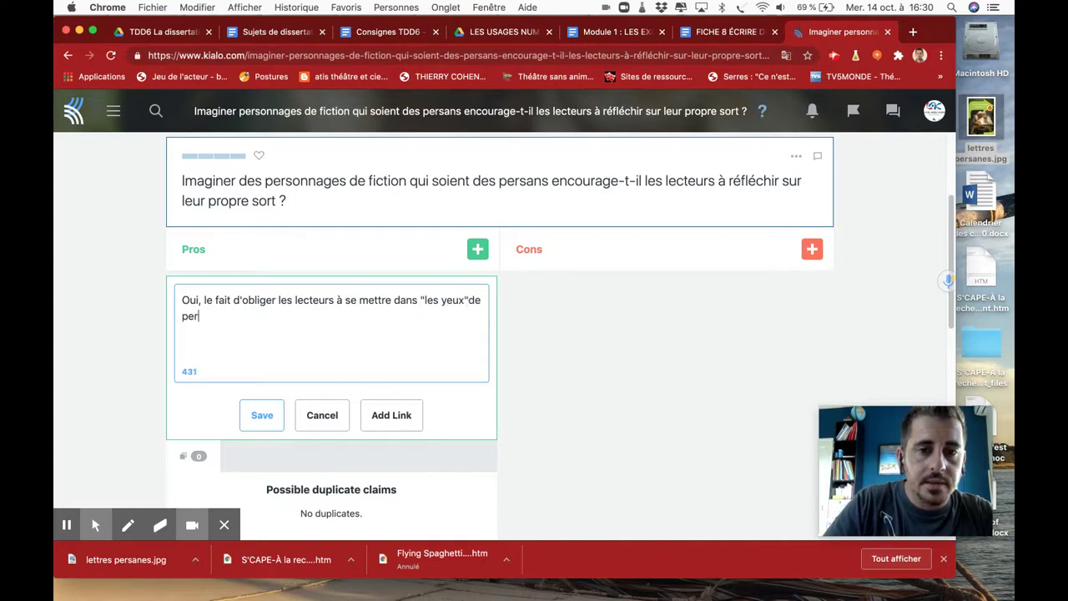
text(sonnes étran)
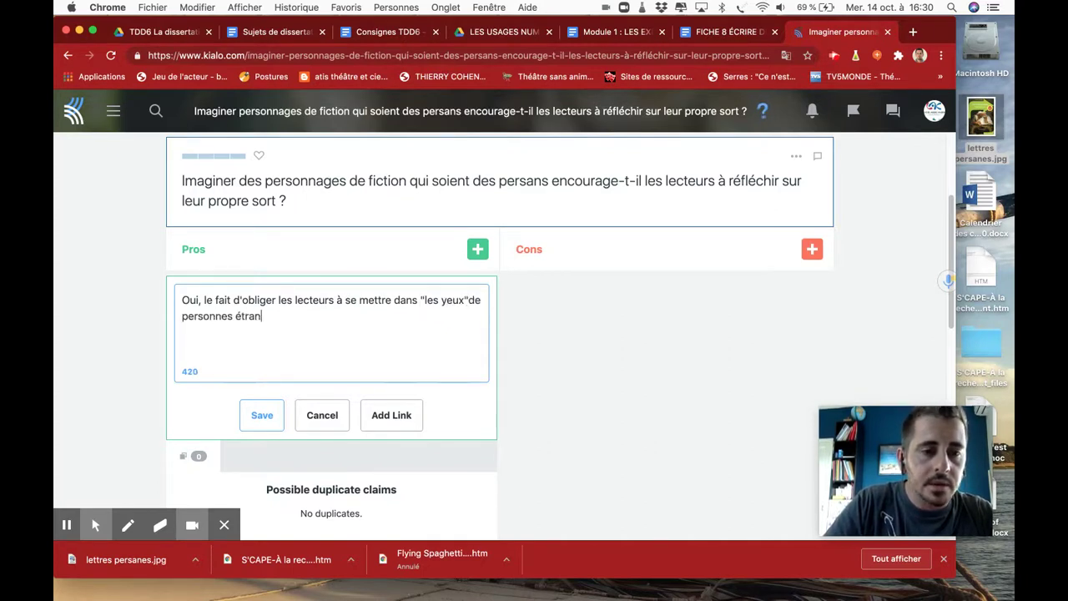
text(gères, )
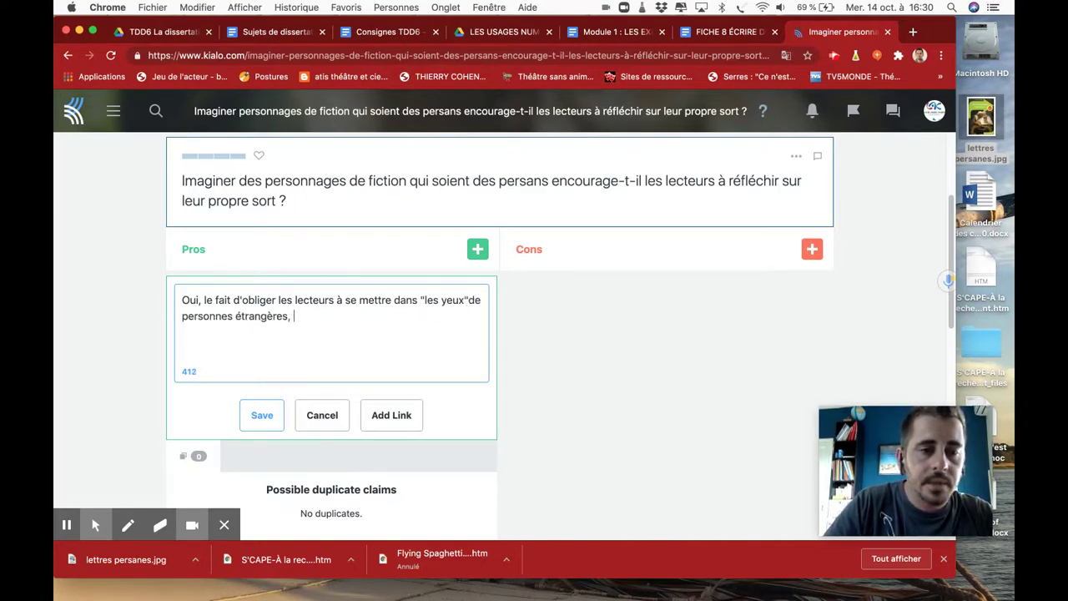
Step: Complete the pro claim with "les aide à prendre du recul sur leur propre situation.", save it and dismiss the hint
text(les aides)
key(BackSpace)
key(BackSpace)
text(en)
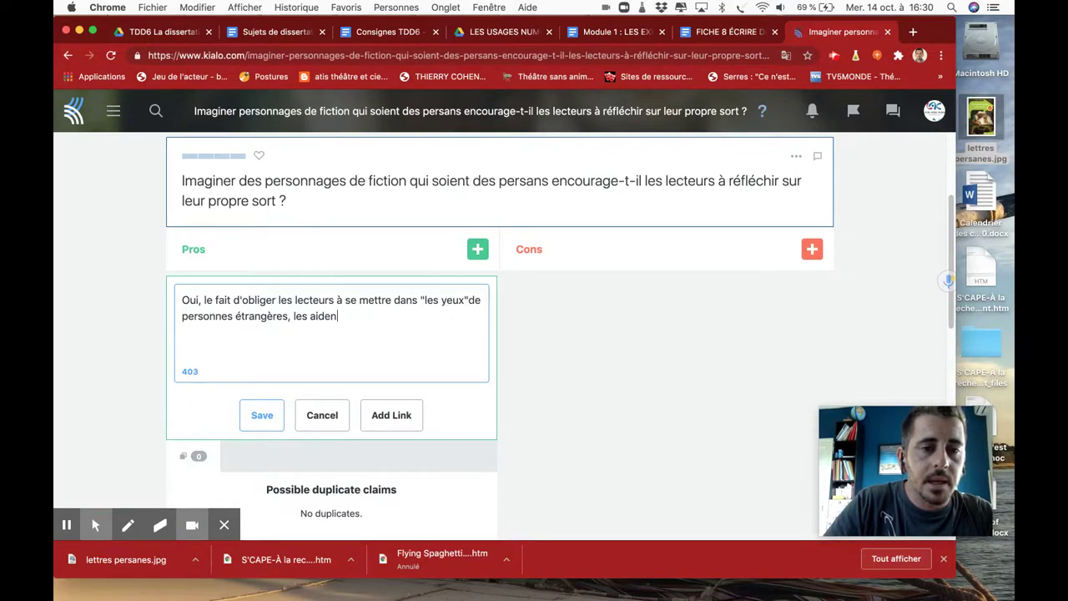
text(à)
key(BackSpace)
key(BackSpace)
key(BackSpace)
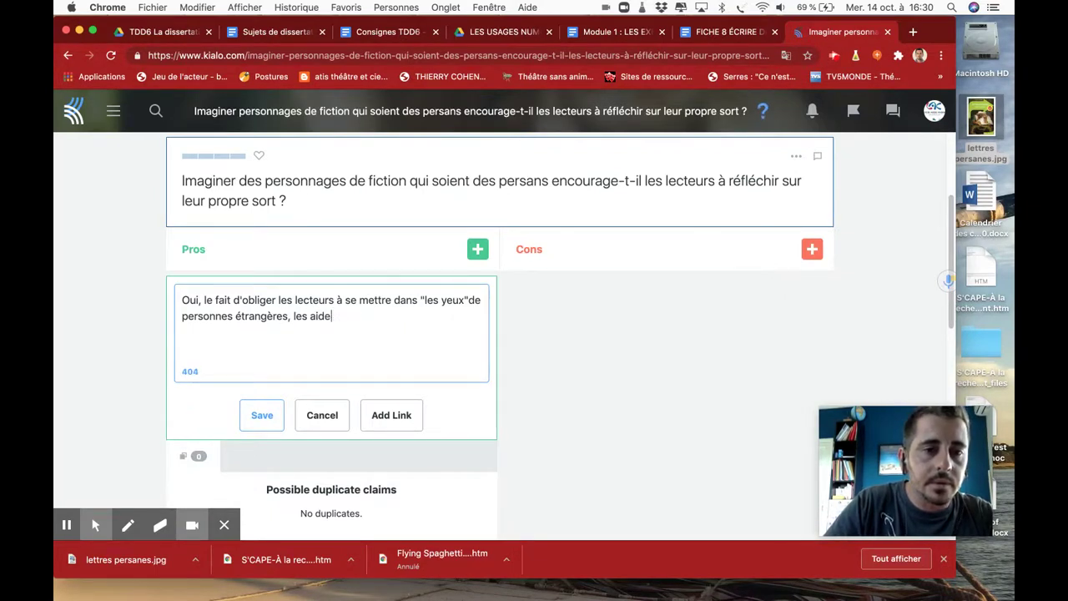
text(à prendre)
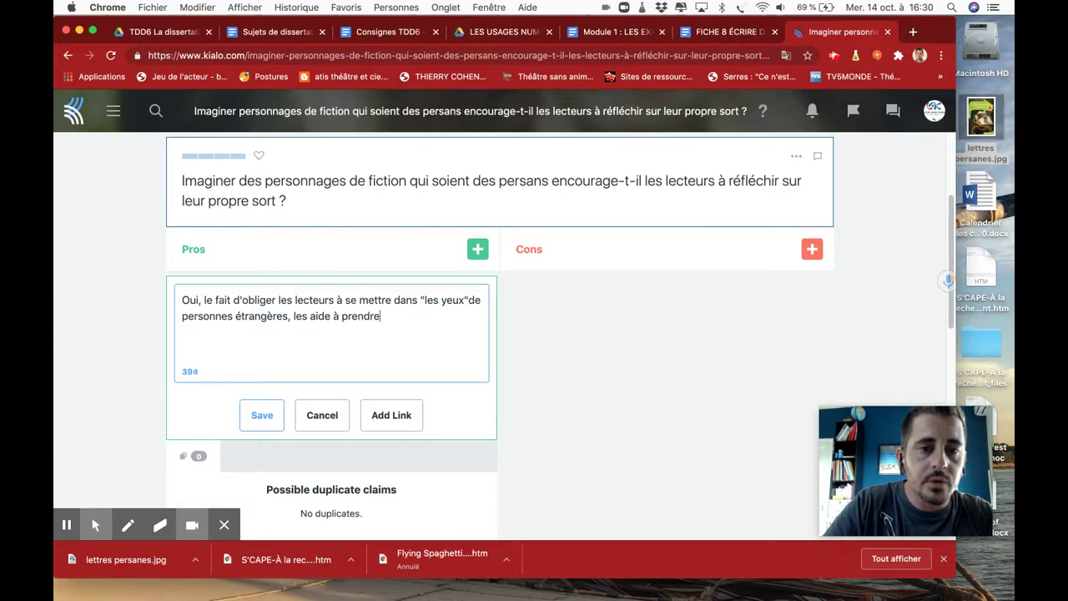
text( du recul sur le)
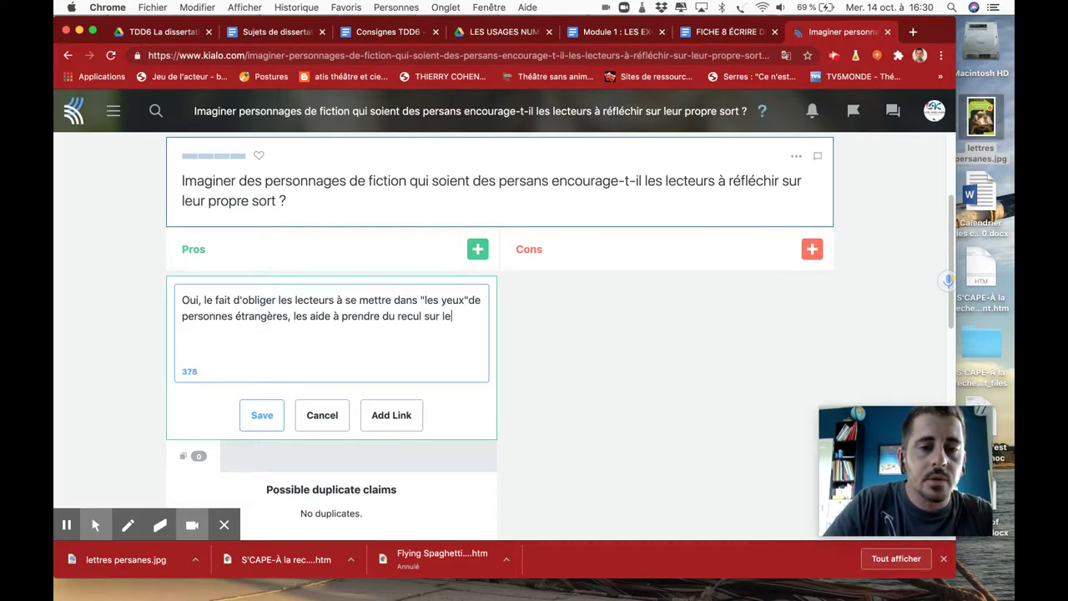
text(ur prop)
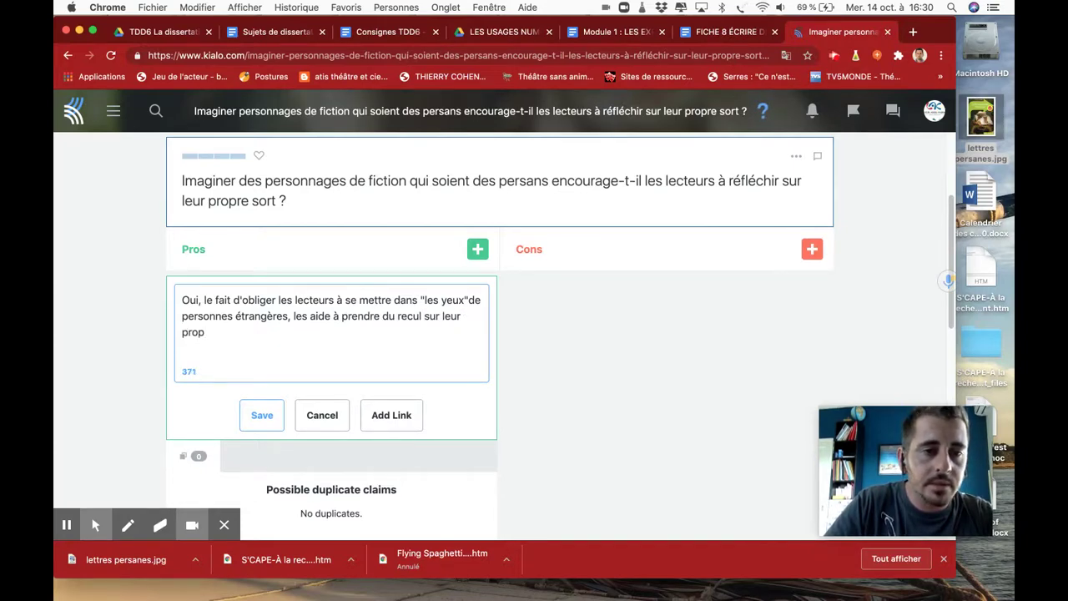
text(re situation)
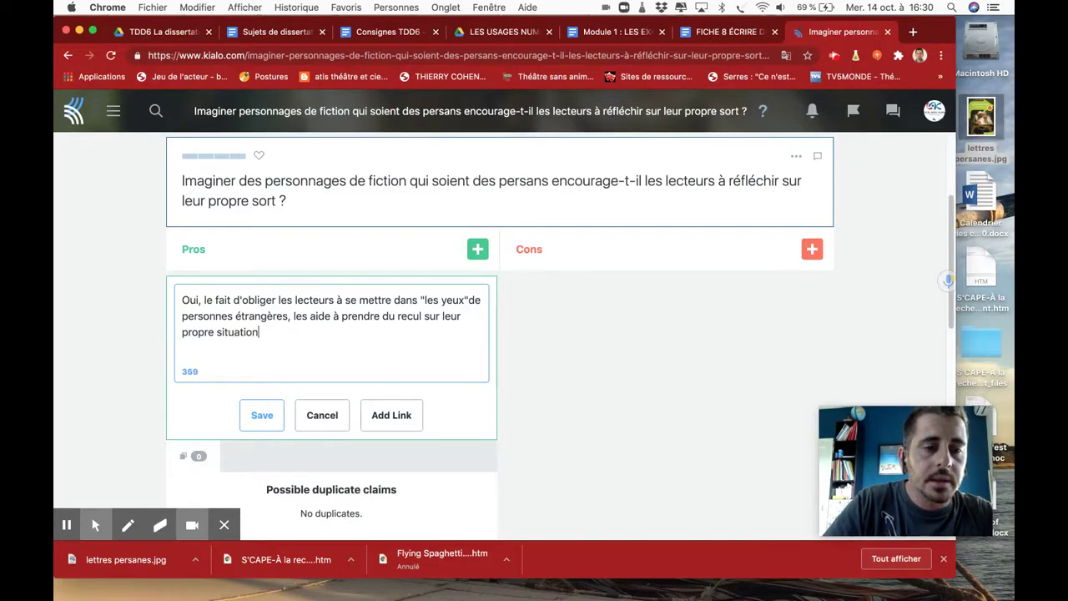
text(.)
click(267, 417)
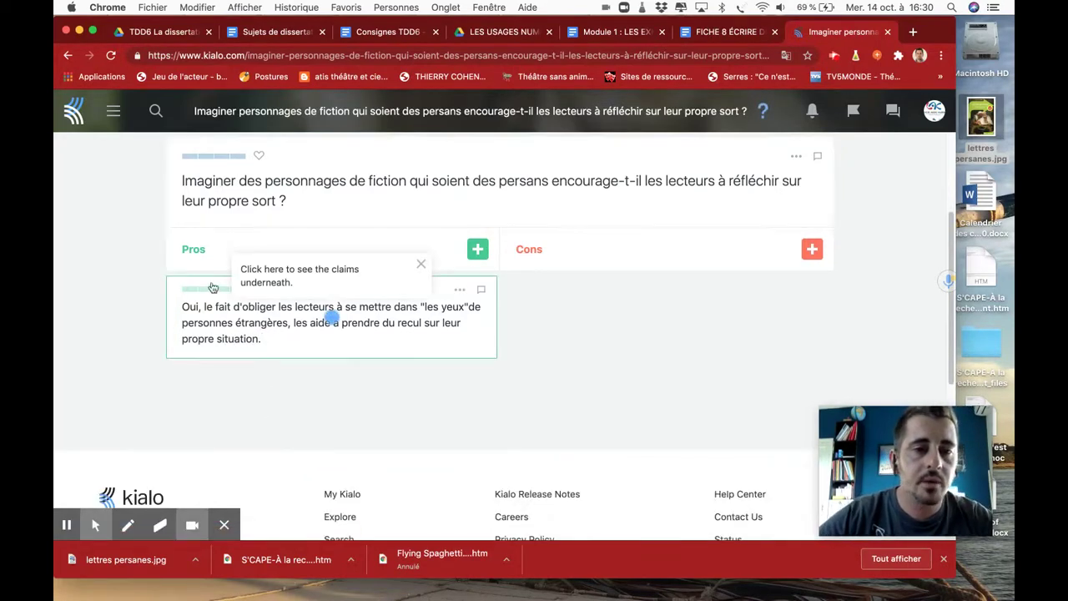
click(421, 265)
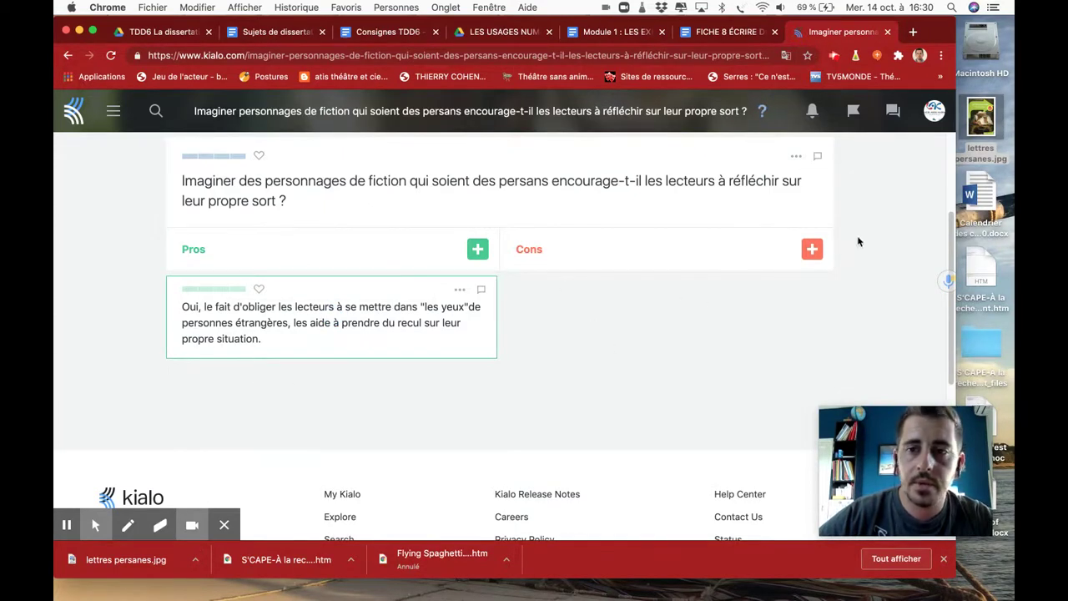
Step: Begin a con claim under the thesis: "Non le fait d'utiliser des personnages inventés peut décrédibiliser les thèses défendues et au contraire,"
click(812, 249)
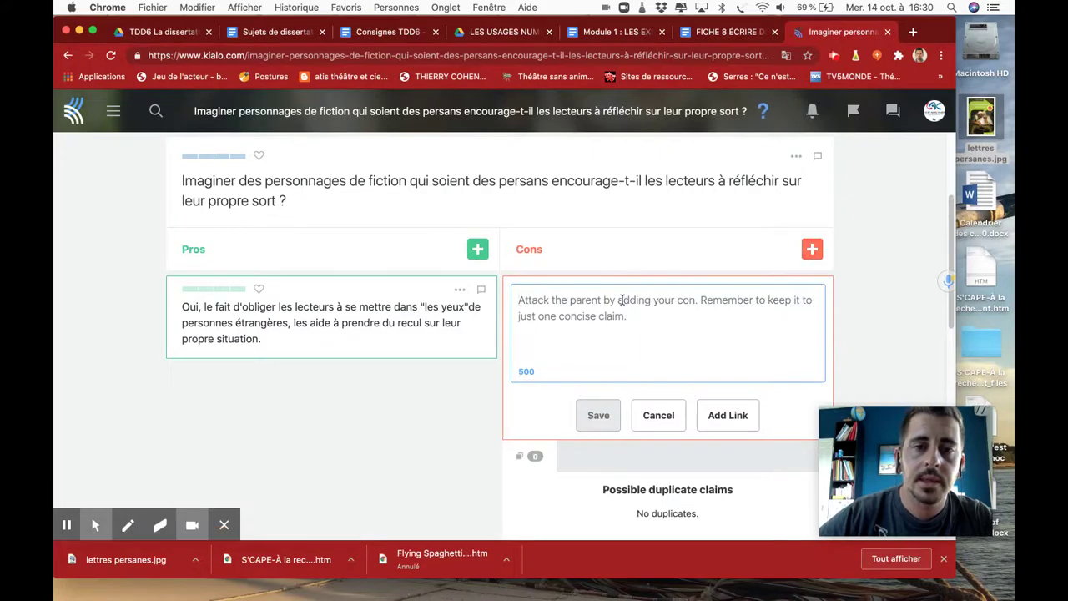
text(Non)
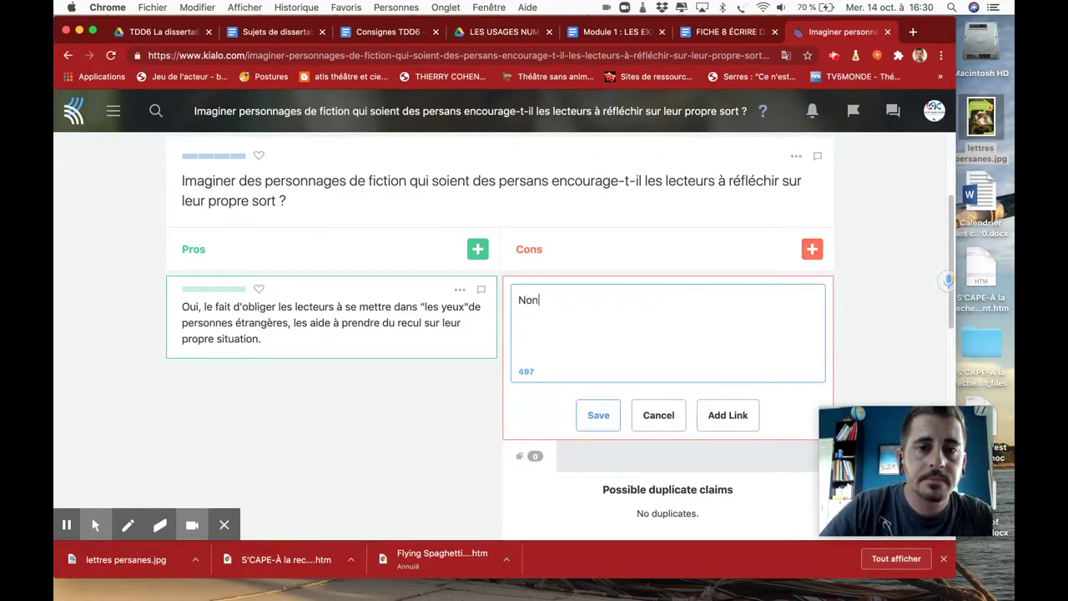
text( le fait d'utiliser des personnages inv)
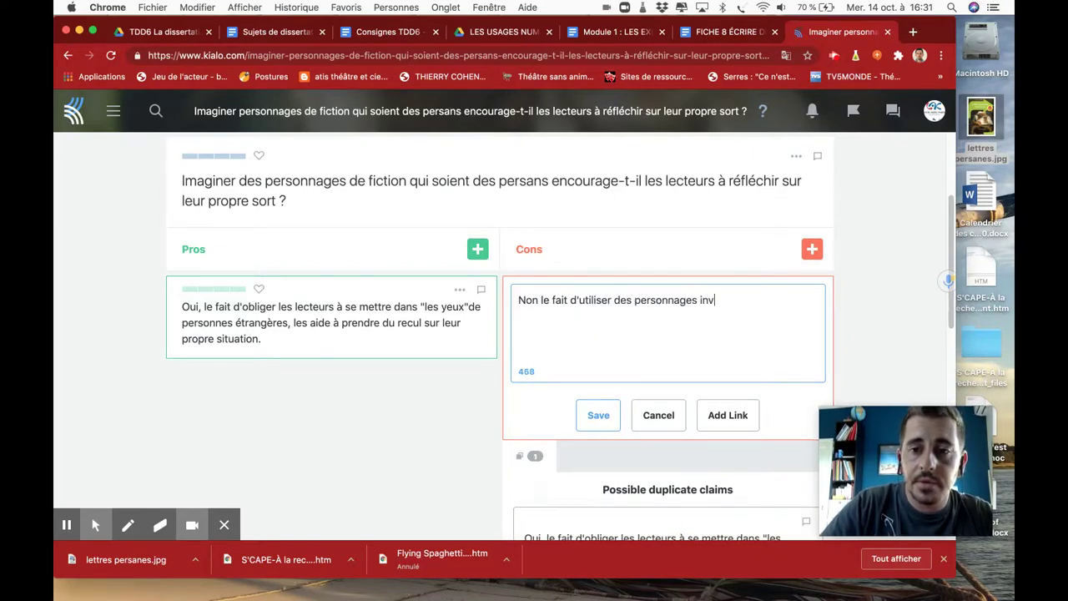
text(entés peut décrédibiliser les thèses défendues et)
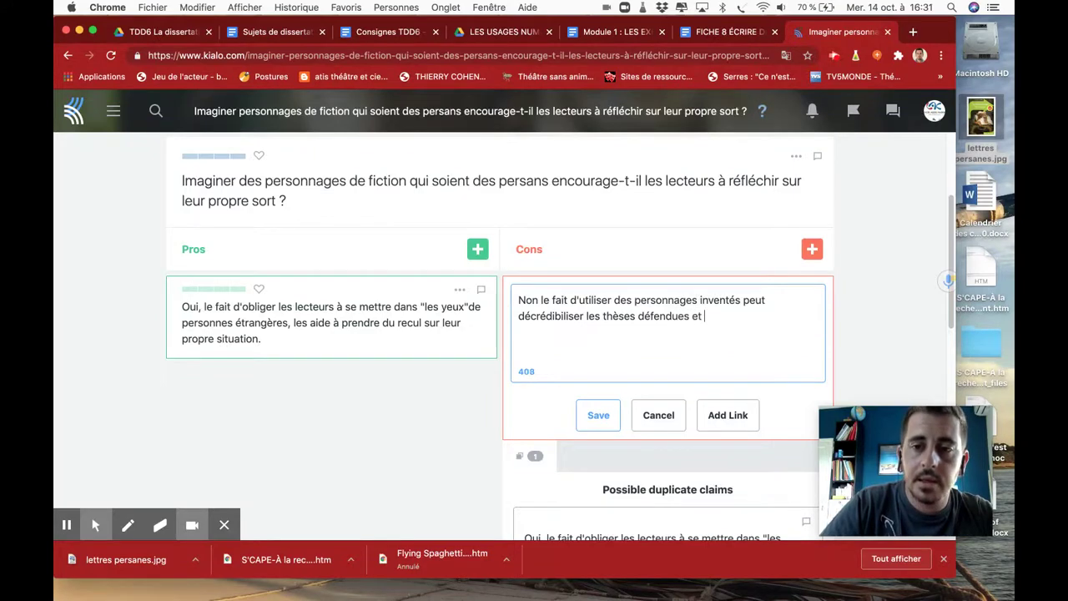
text(contraire, )
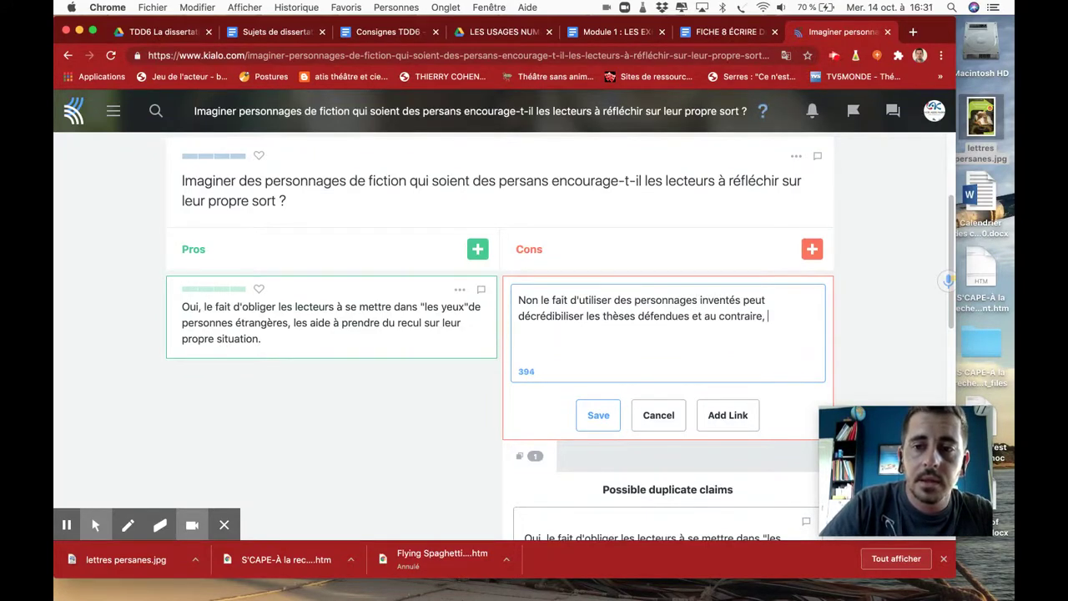
Step: Complete the con claim with "ne pas favoriser la réflexion des lecteurs." and save it
text(ne pas favori)
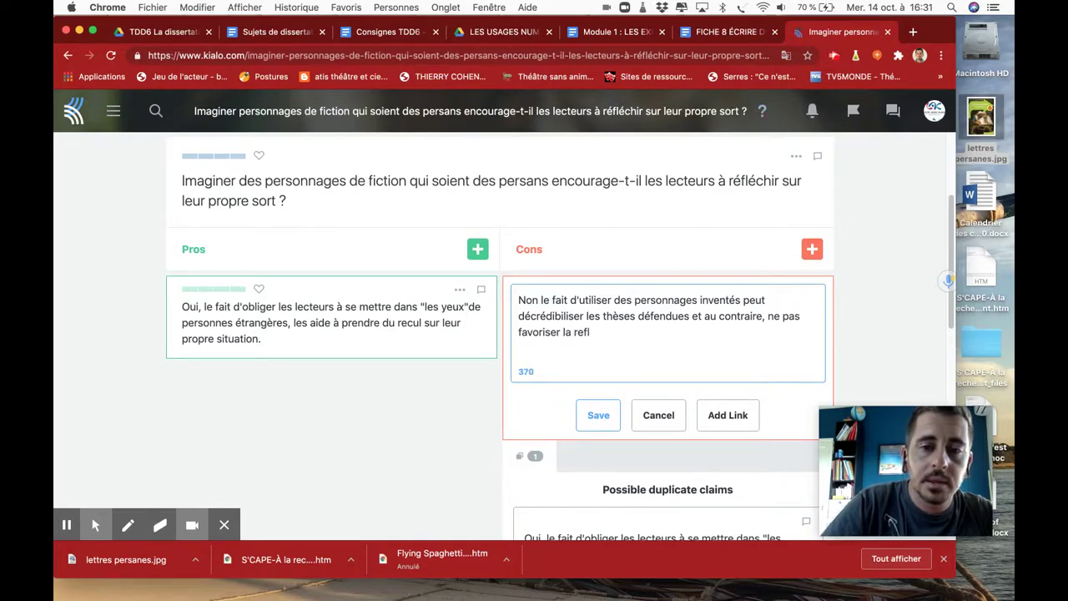
text(ser la réfle)
key(BackSpace)
text(éflexion d)
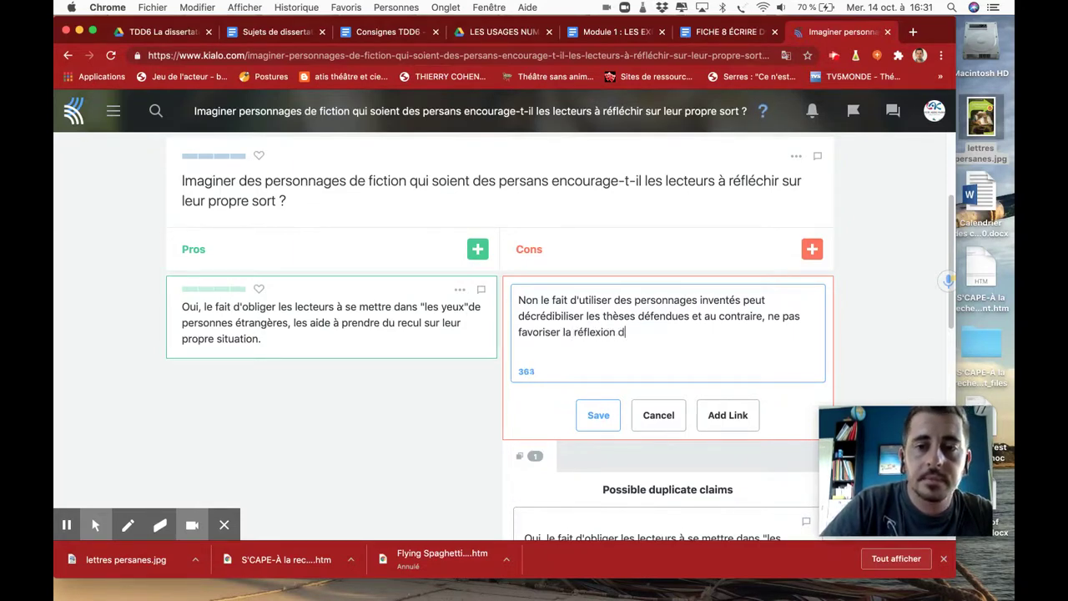
text(es lecteurs)
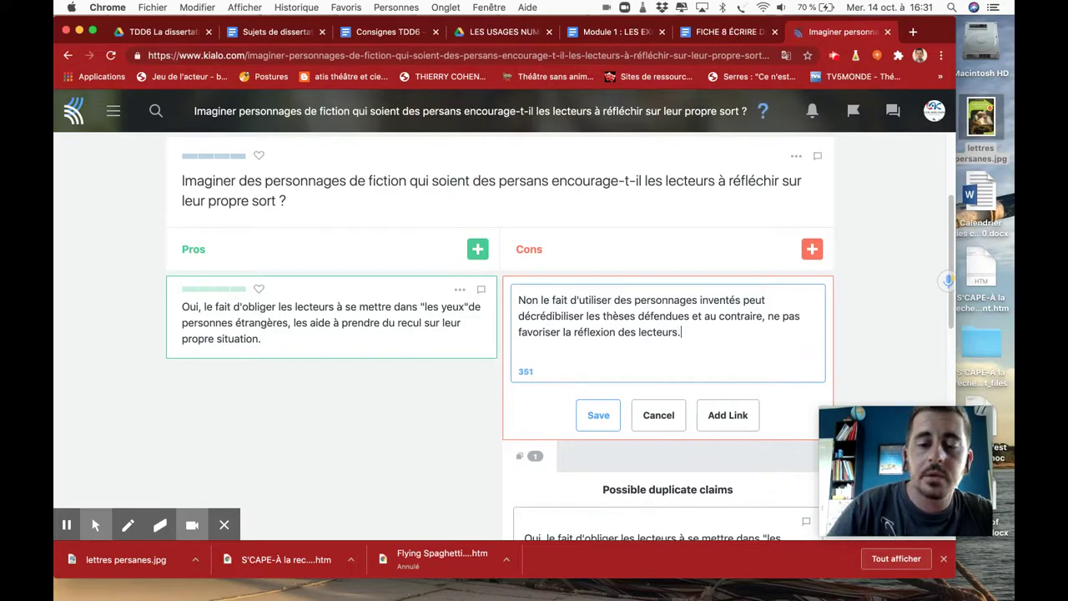
text(.)
click(599, 415)
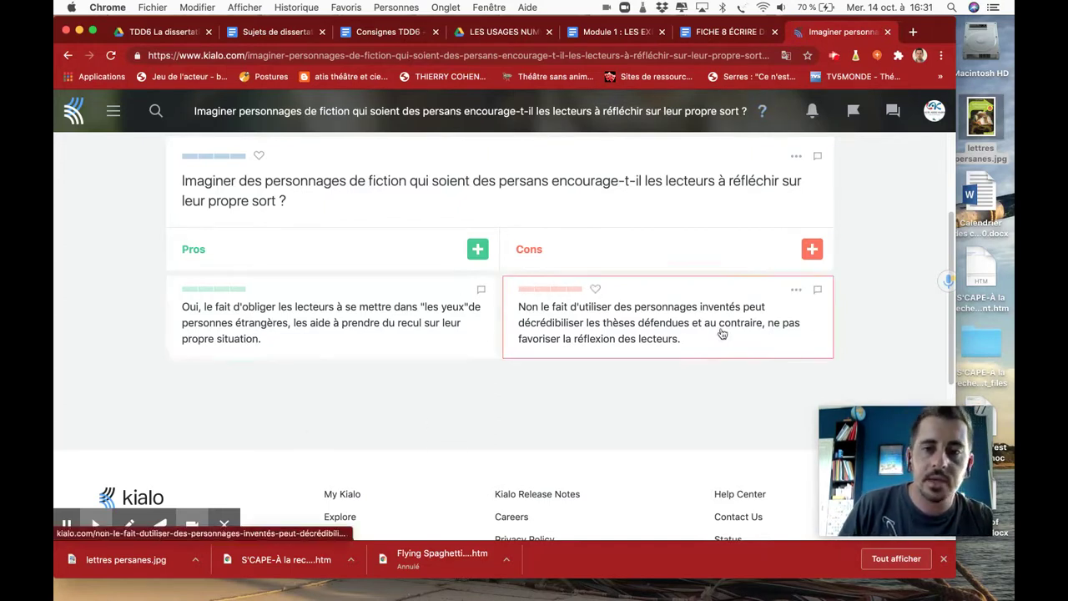
Step: Post the comment "Manque un exemple des Lettres" on the pro claim
click(481, 289)
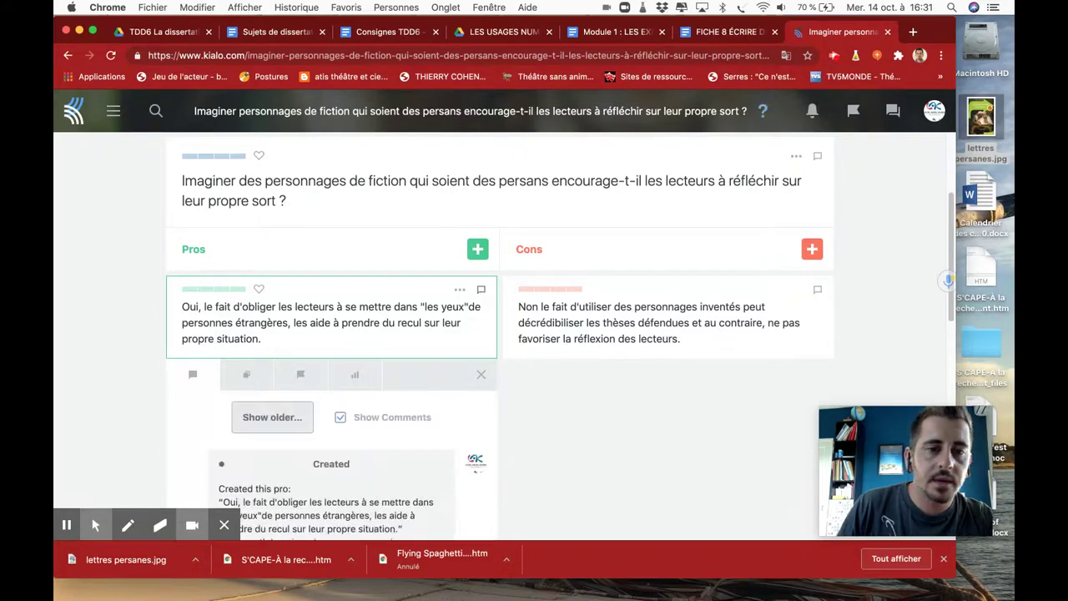
scroll(271, 462, down, 3)
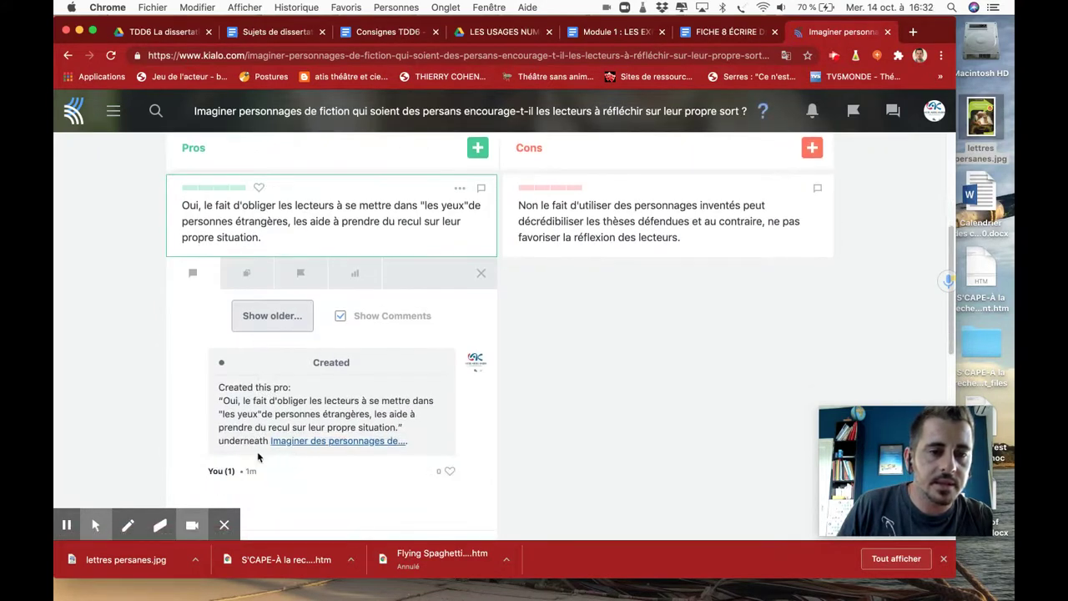
scroll(258, 457, down, 3)
click(271, 445)
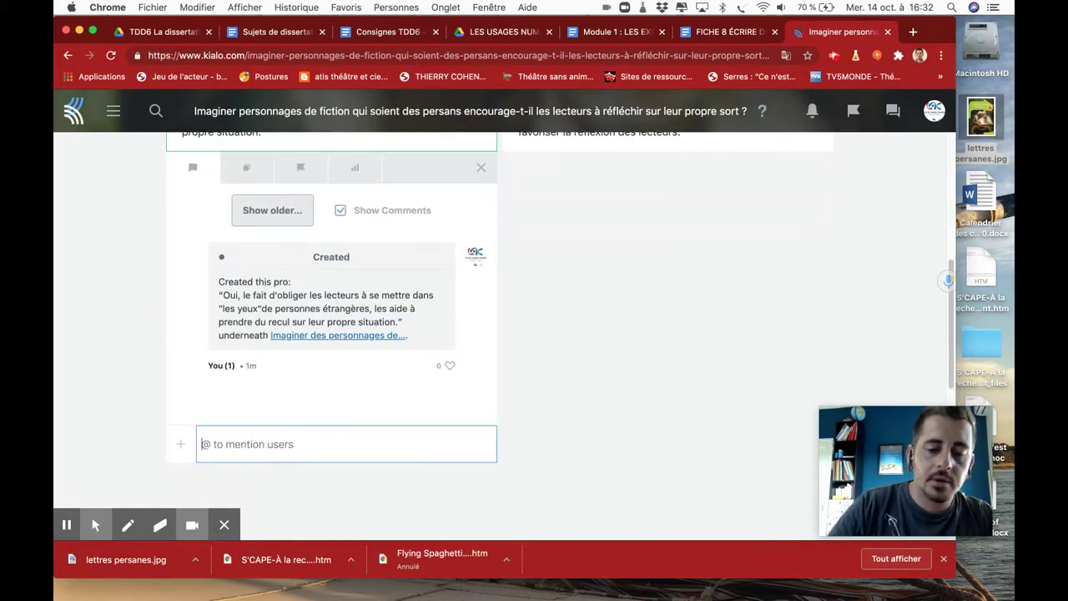
text(Manque un exemple)
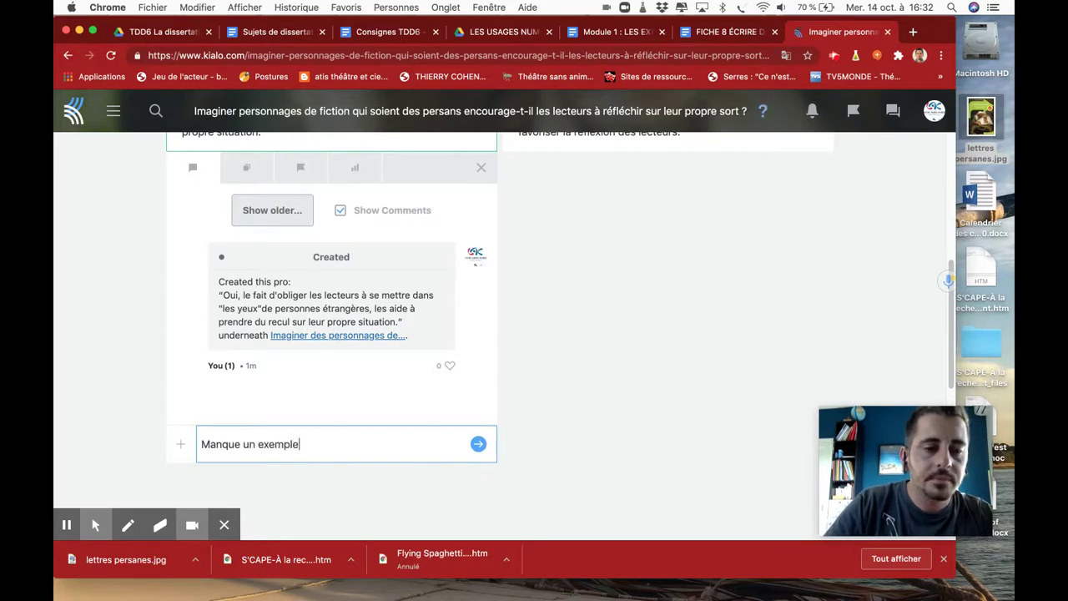
text( des Lettres)
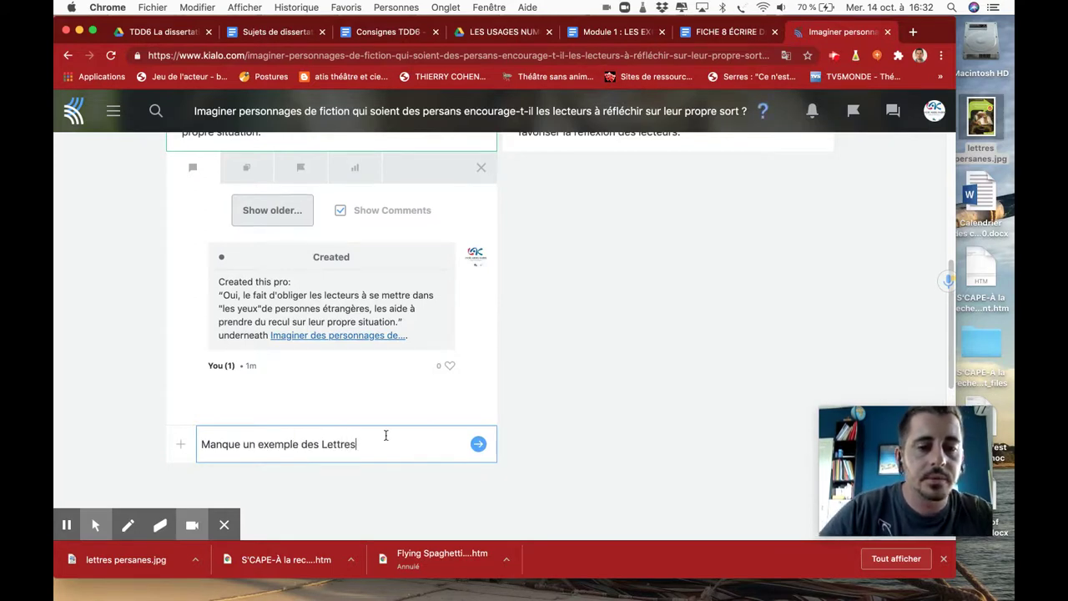
click(478, 444)
Step: View the pro claim and the con claim each as its own branch, returning to the thesis after each one
scroll(620, 364, up, 5)
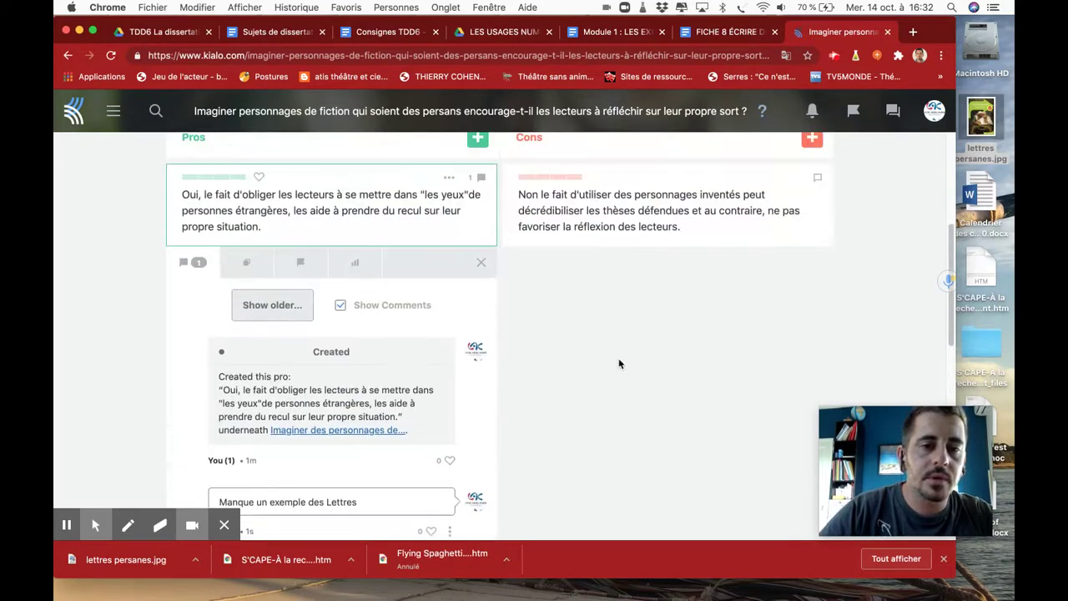
click(282, 272)
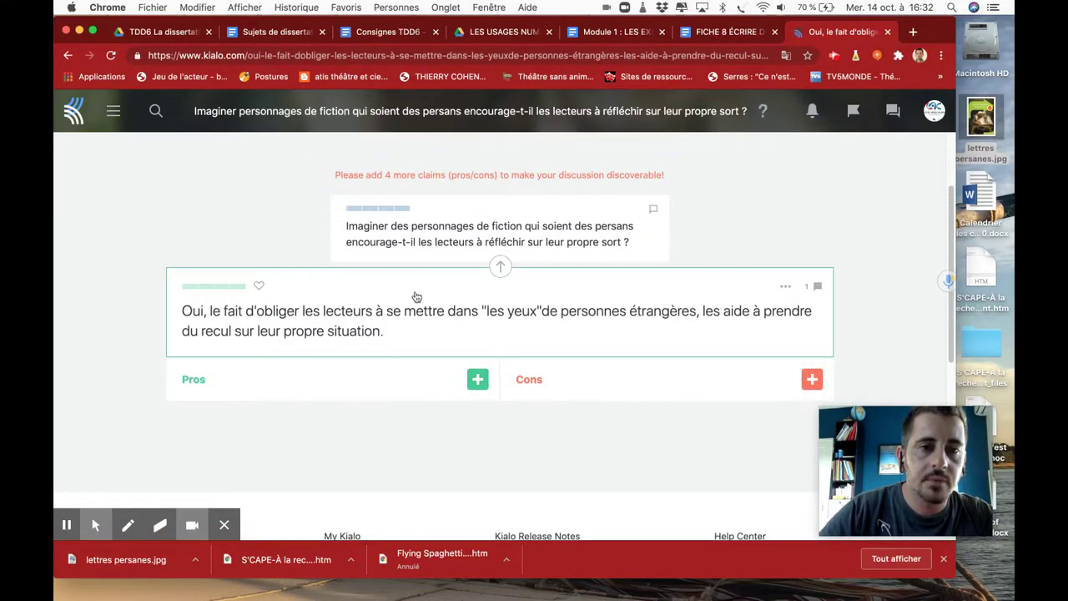
click(500, 267)
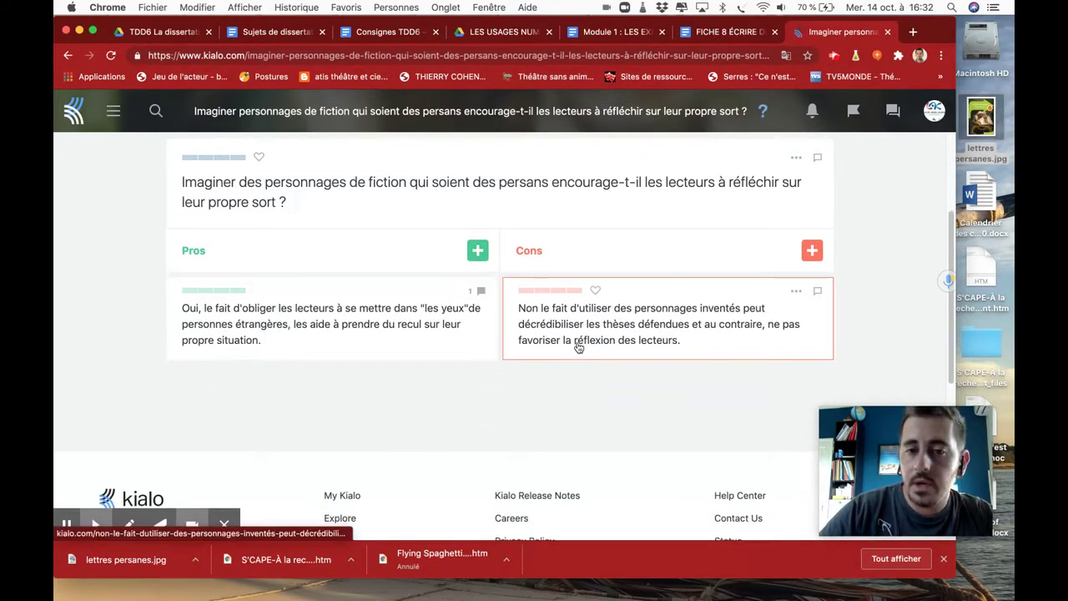
click(579, 346)
click(504, 209)
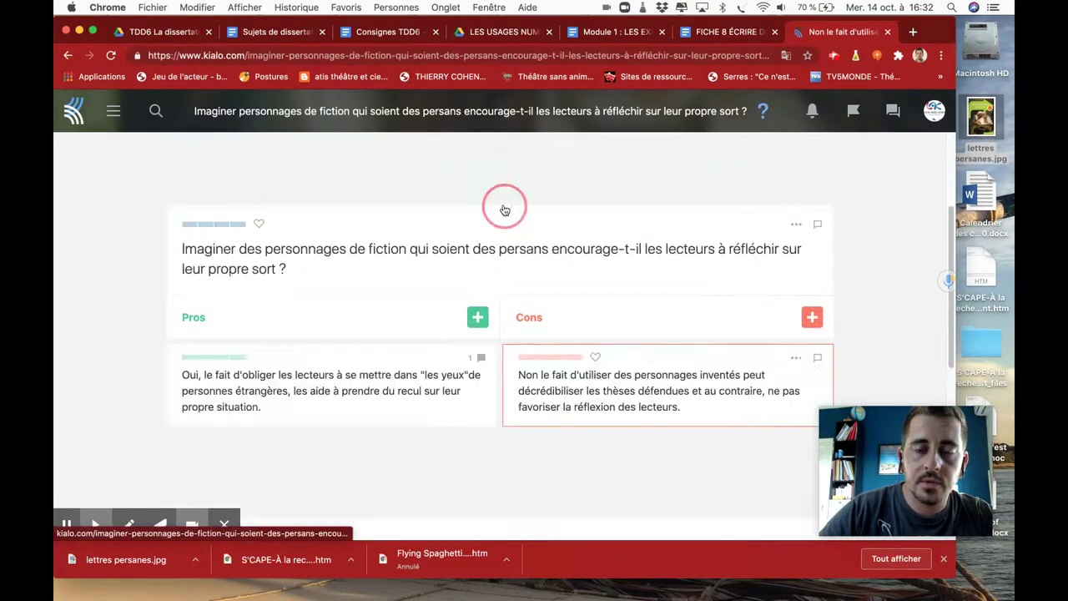
Step: Post the comment "il manque un exemple" on the con claim
click(795, 359)
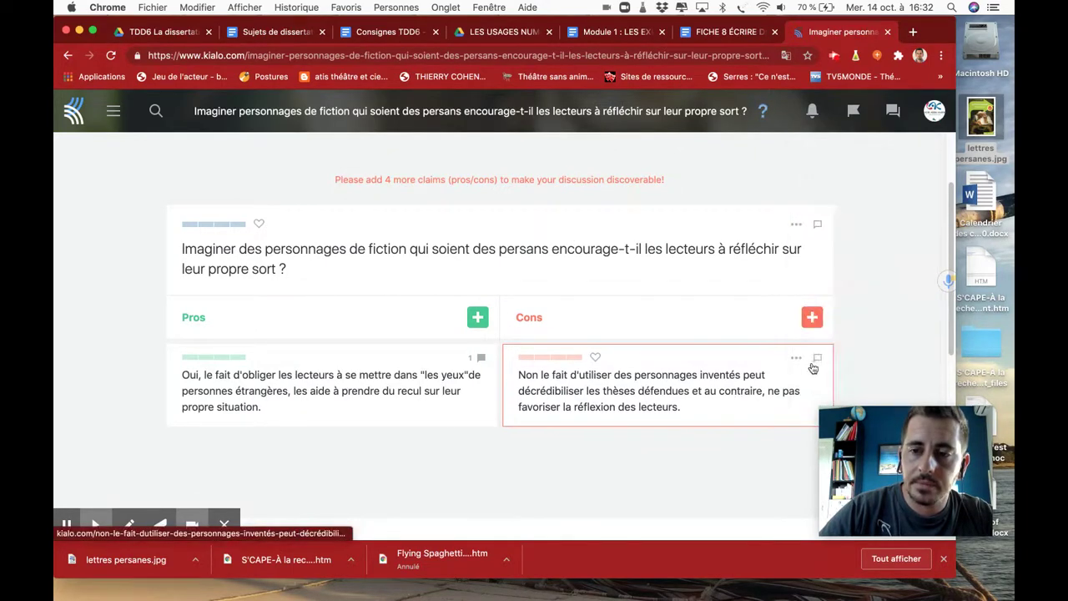
click(817, 358)
scroll(615, 445, down, 7)
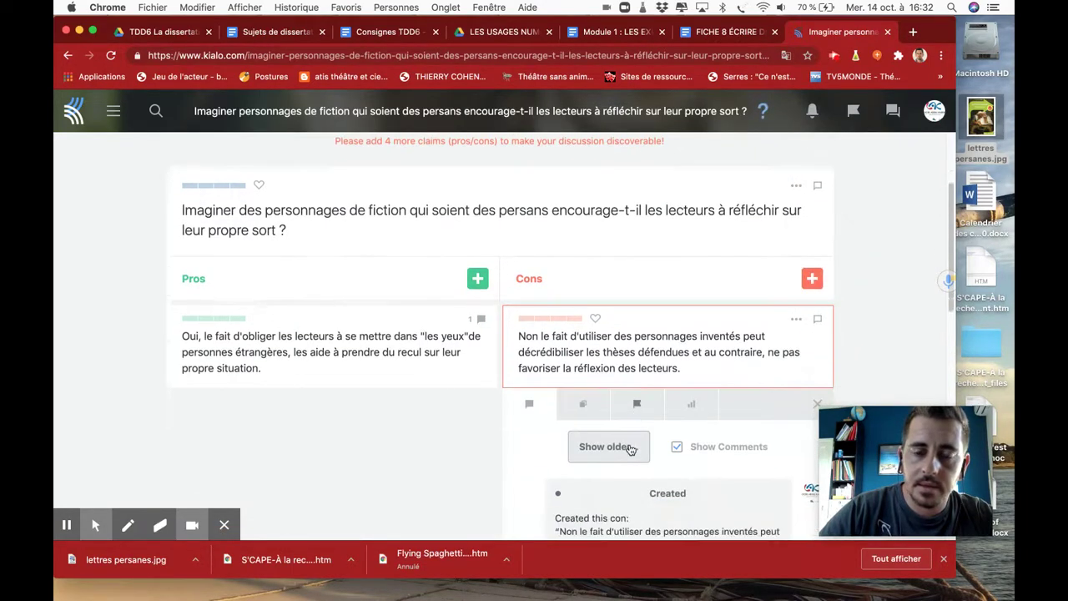
click(597, 425)
text(il)
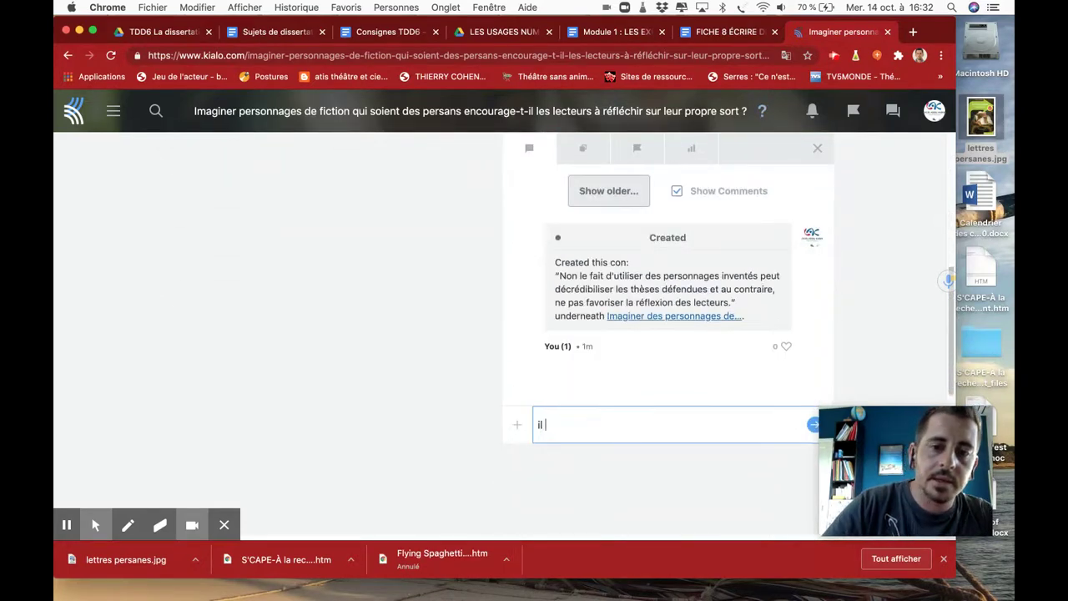
text( manque un exemple)
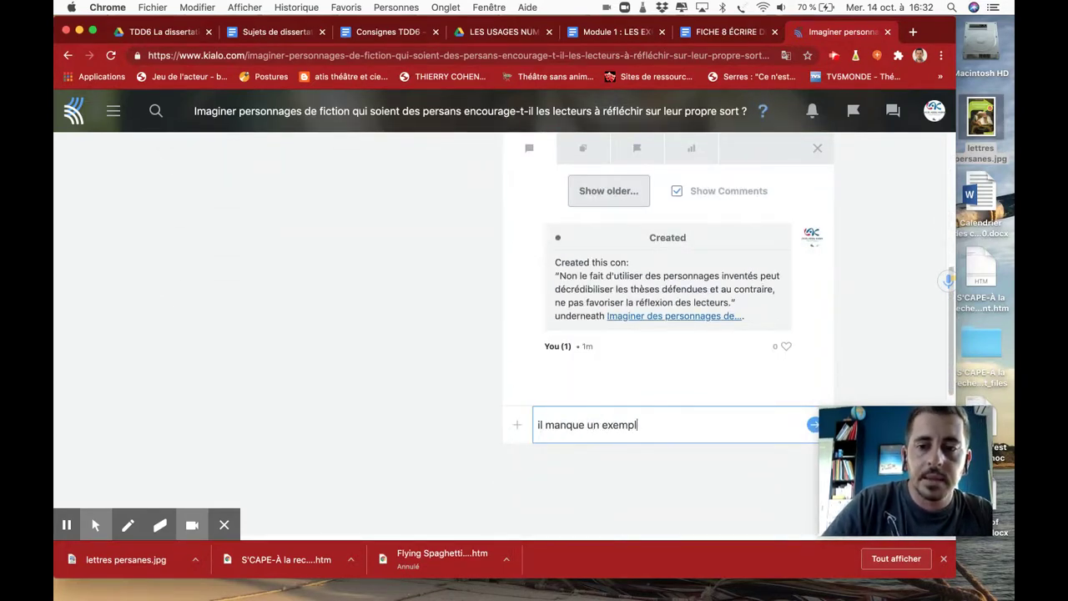
click(811, 427)
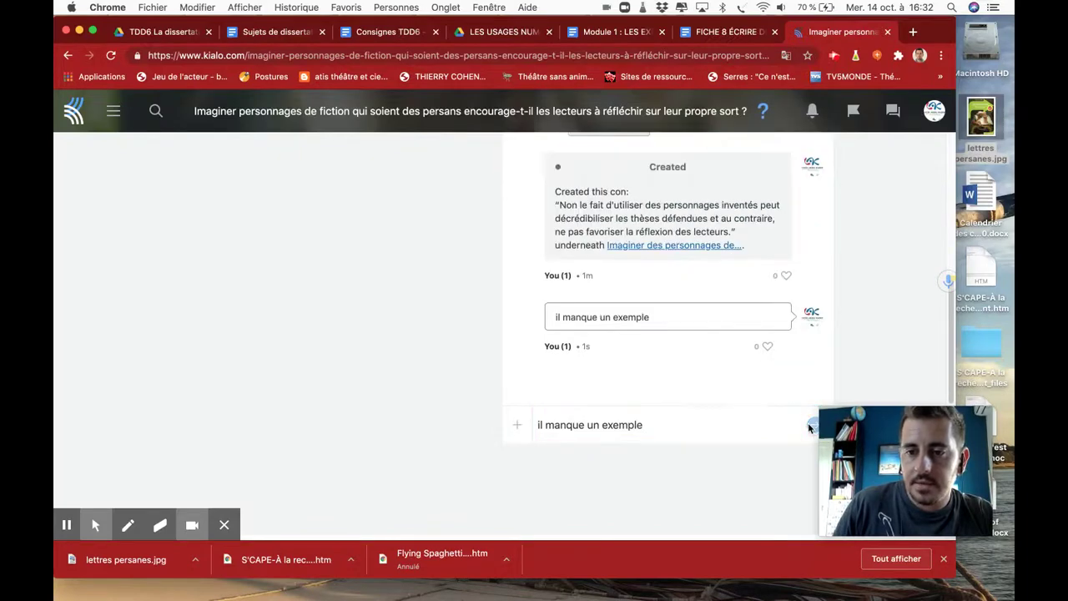
Step: Allow voting in the discussion settings, reached from the con claim's impact rating, and save the change
scroll(415, 388, up, 3)
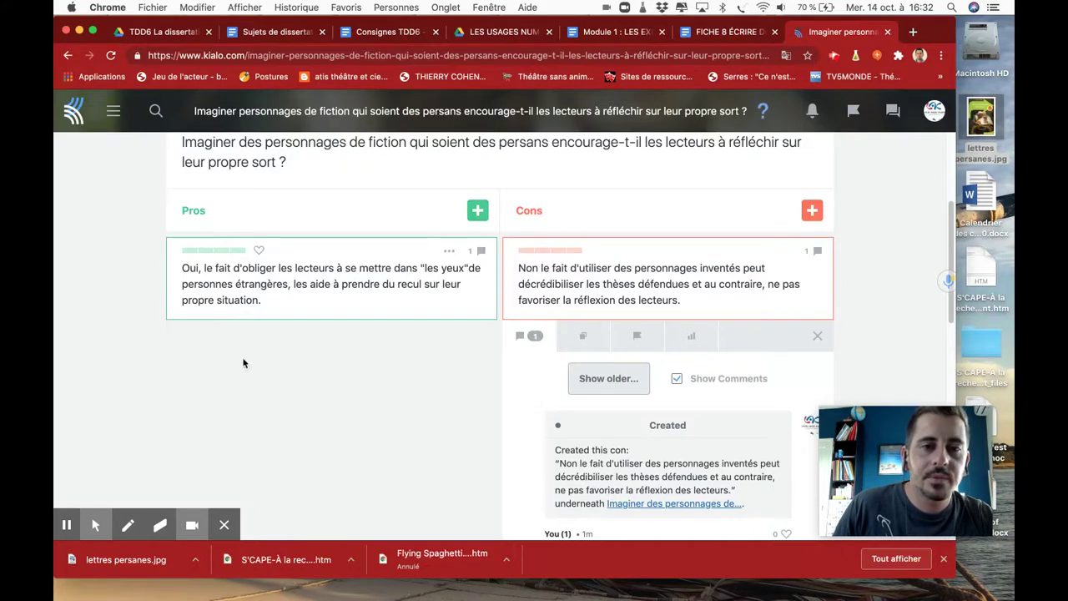
click(543, 252)
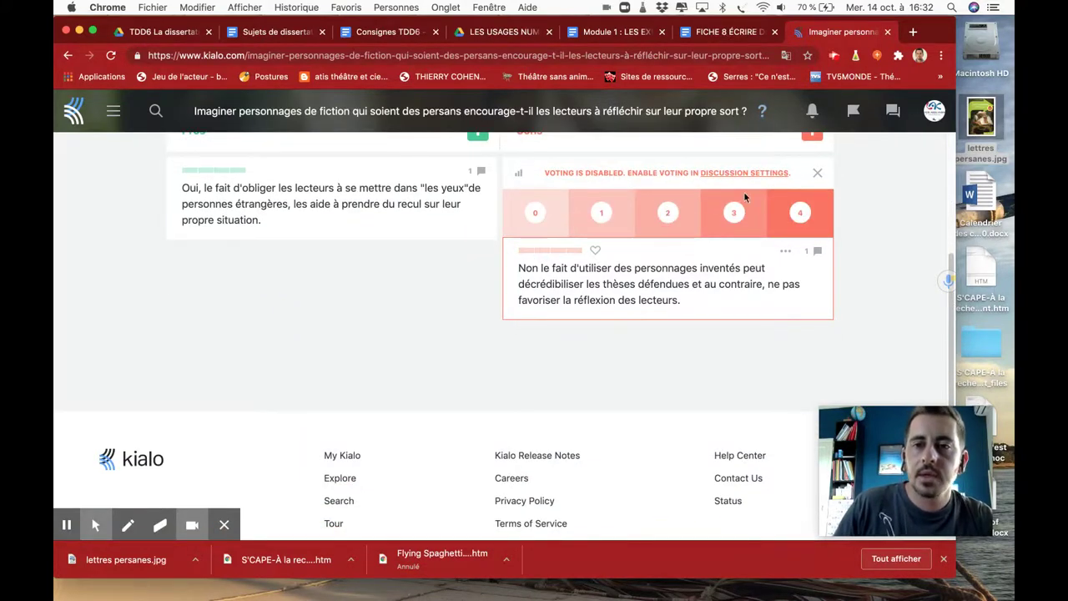
click(769, 173)
scroll(462, 306, down, 5)
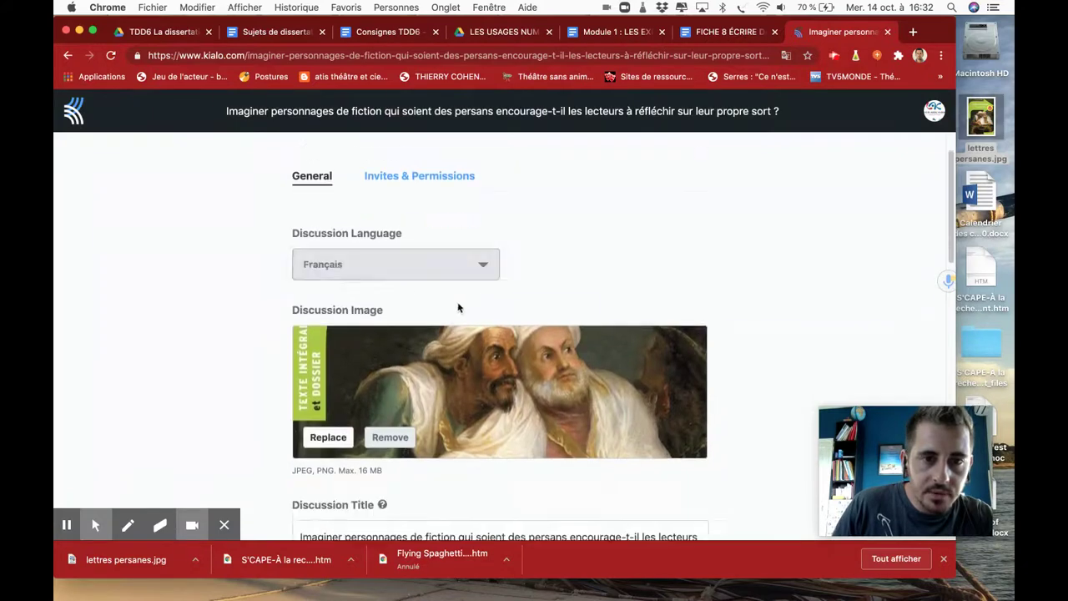
scroll(464, 304, down, 3)
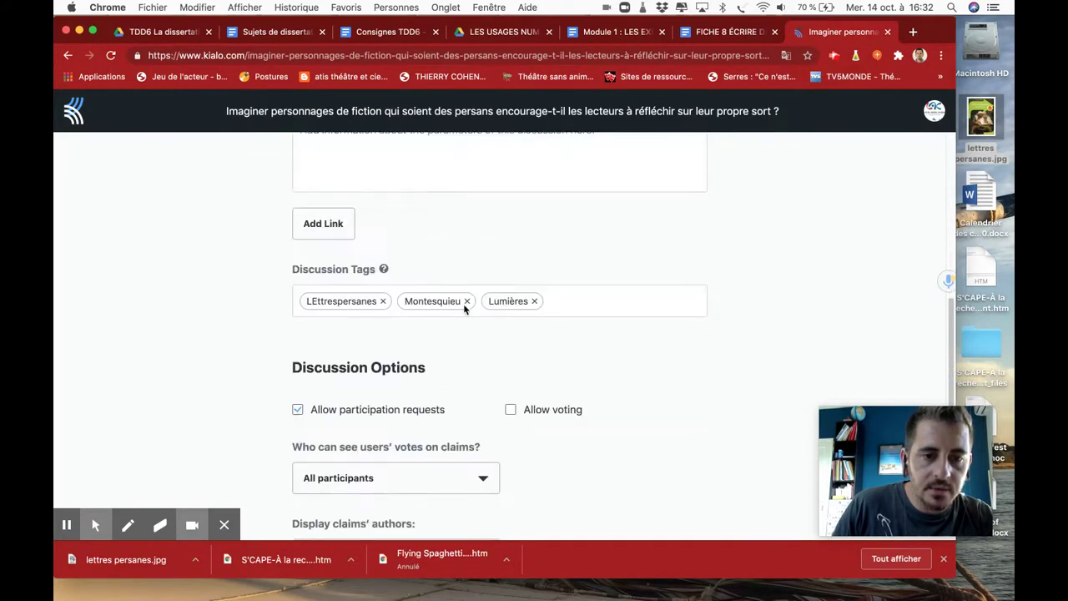
click(510, 389)
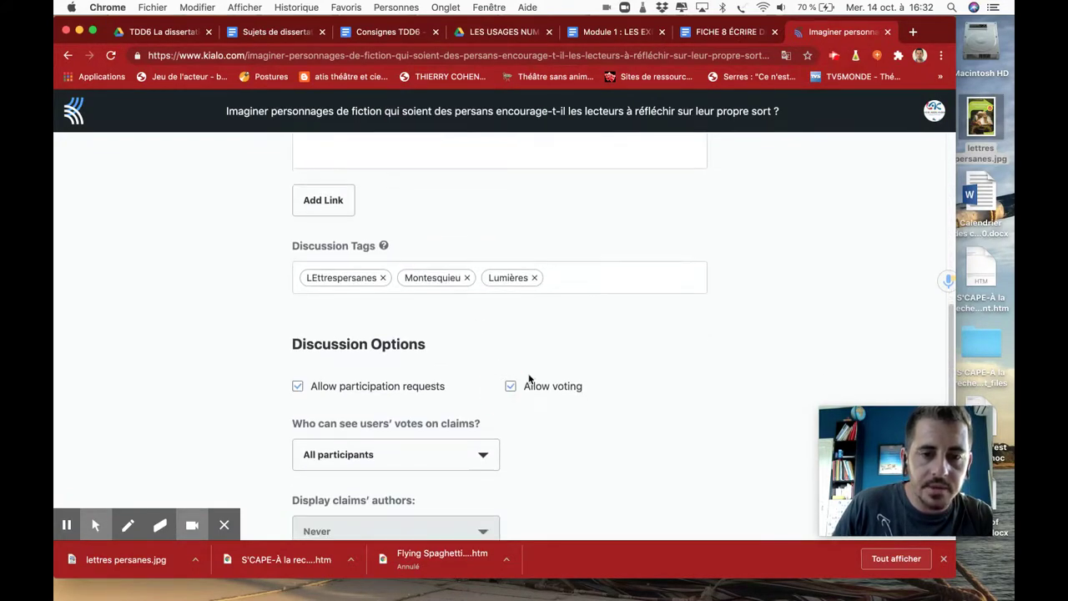
scroll(546, 327, down, 4)
click(319, 430)
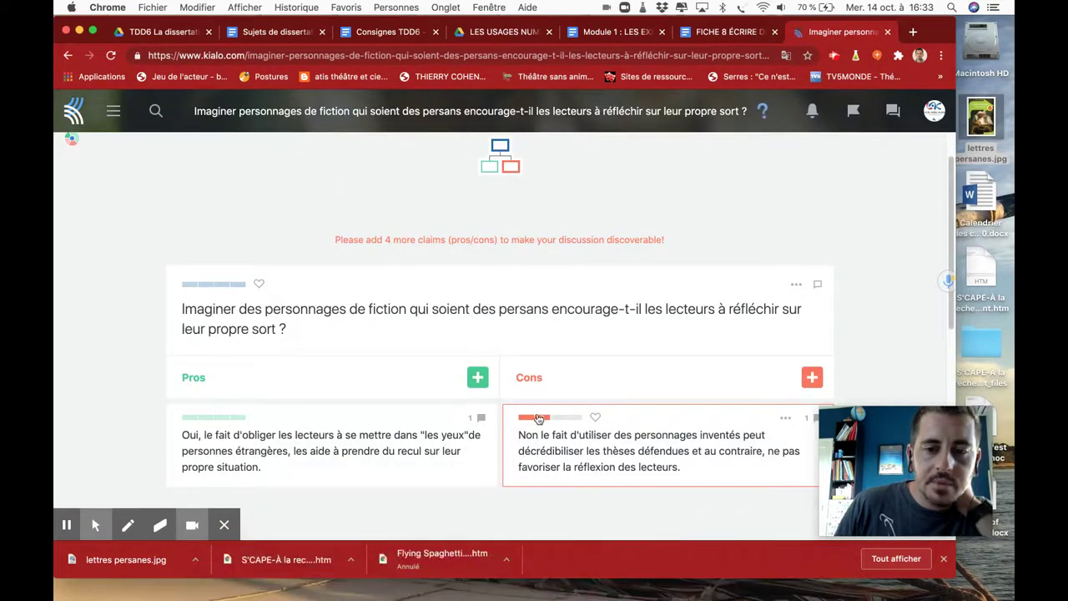
Step: Rate the pro claim's impact on the thesis as 4
click(242, 419)
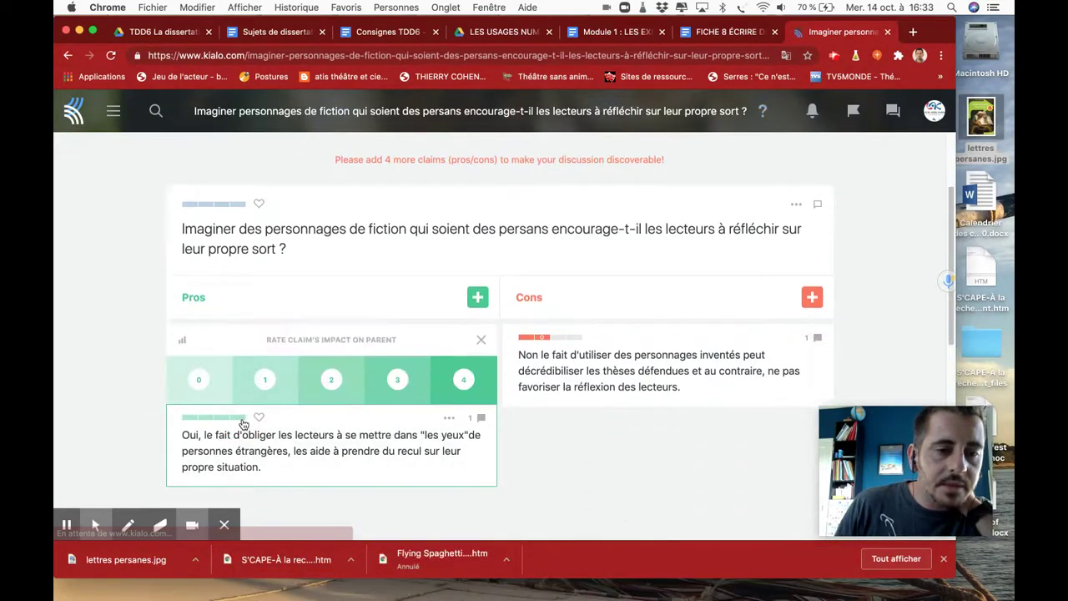
click(480, 390)
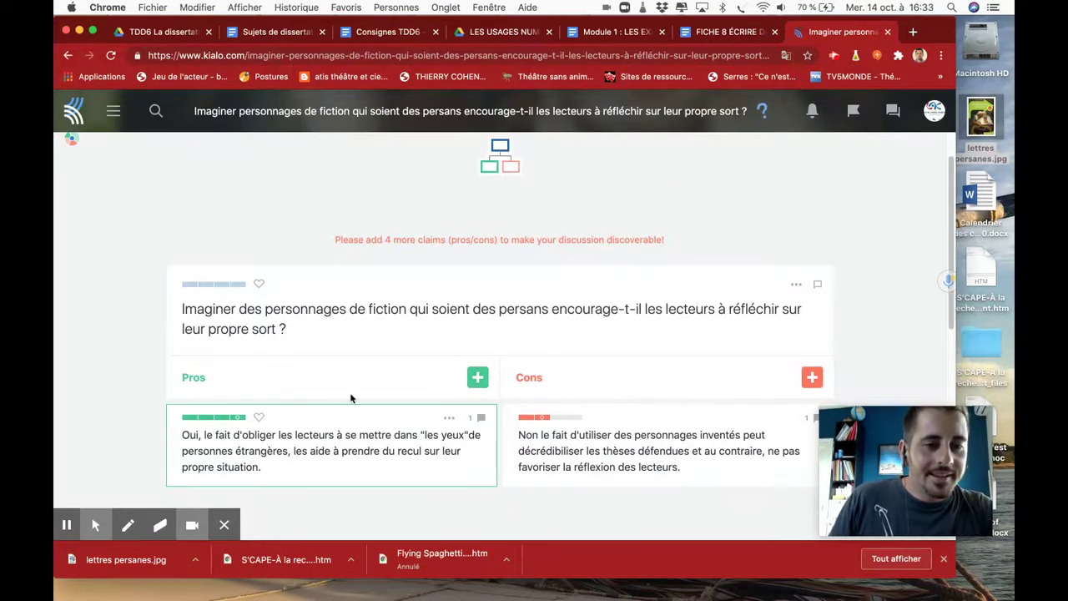
scroll(368, 395, down, 1)
scroll(377, 398, down, 2)
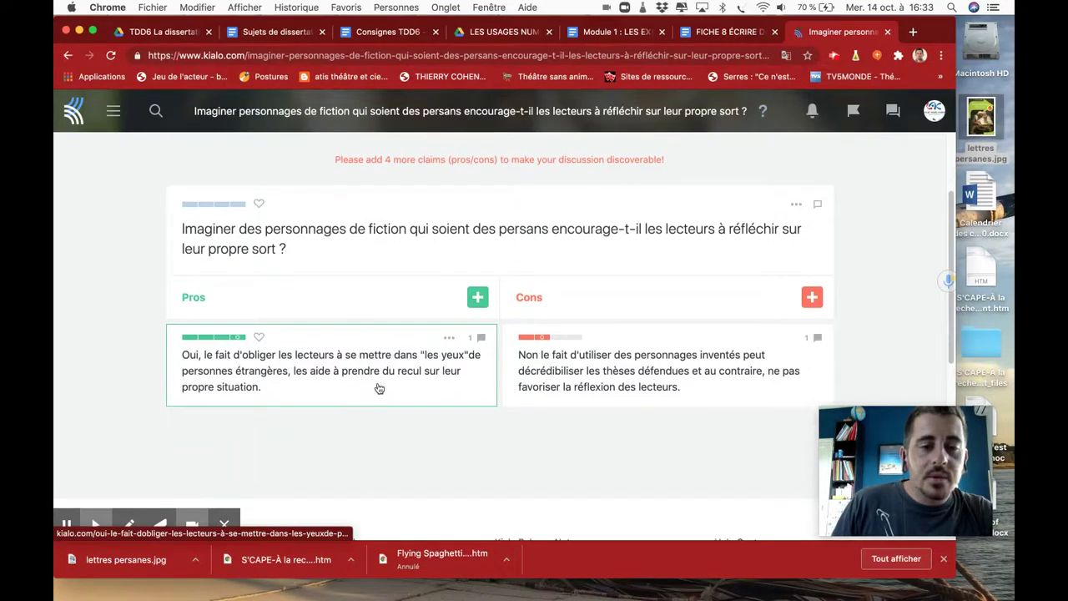
click(477, 298)
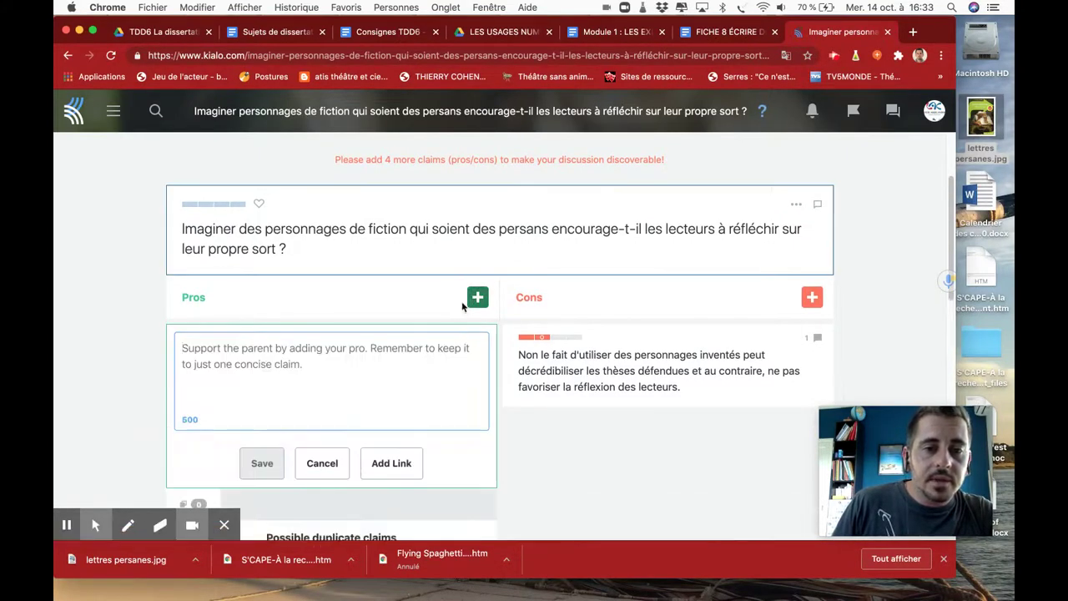
click(322, 463)
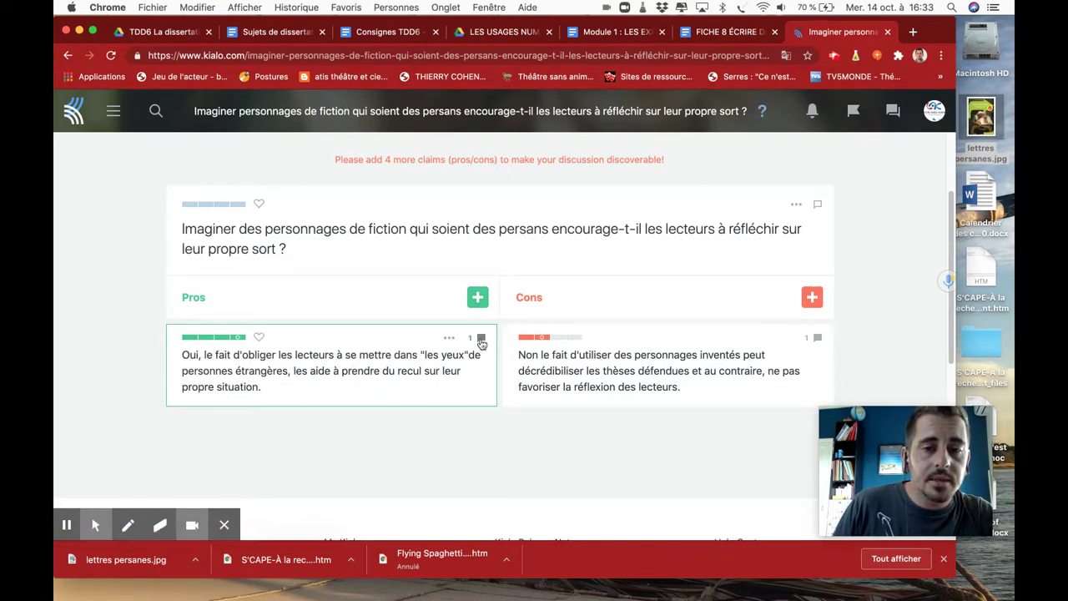
Step: Extend the pro claim with an example starting "Par exemple, dans la lettre 24" on how ironic criticism of the King and pope makes readers reflect
click(449, 341)
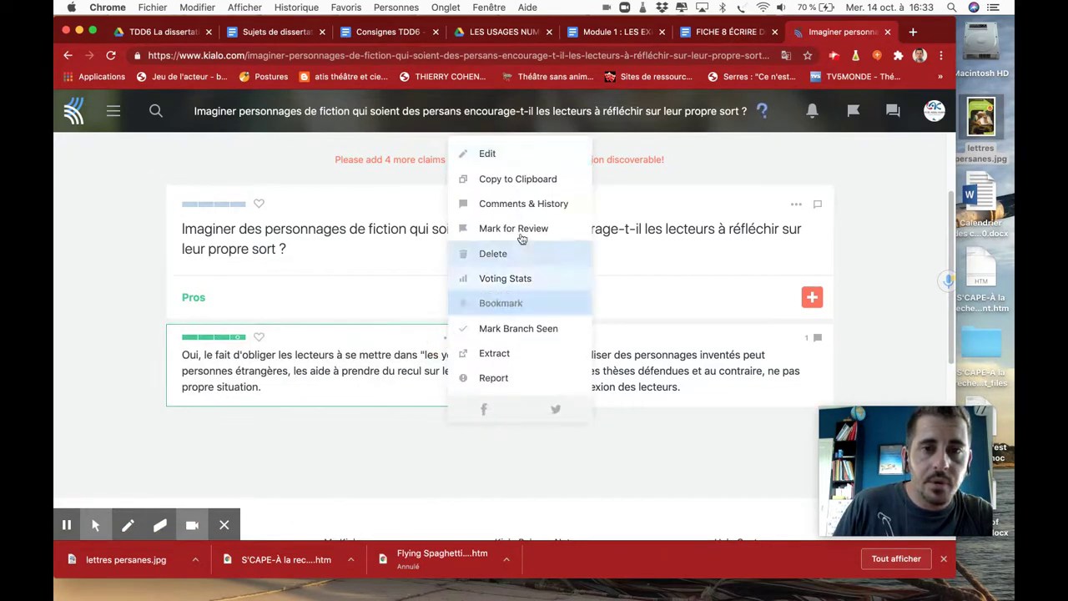
click(514, 160)
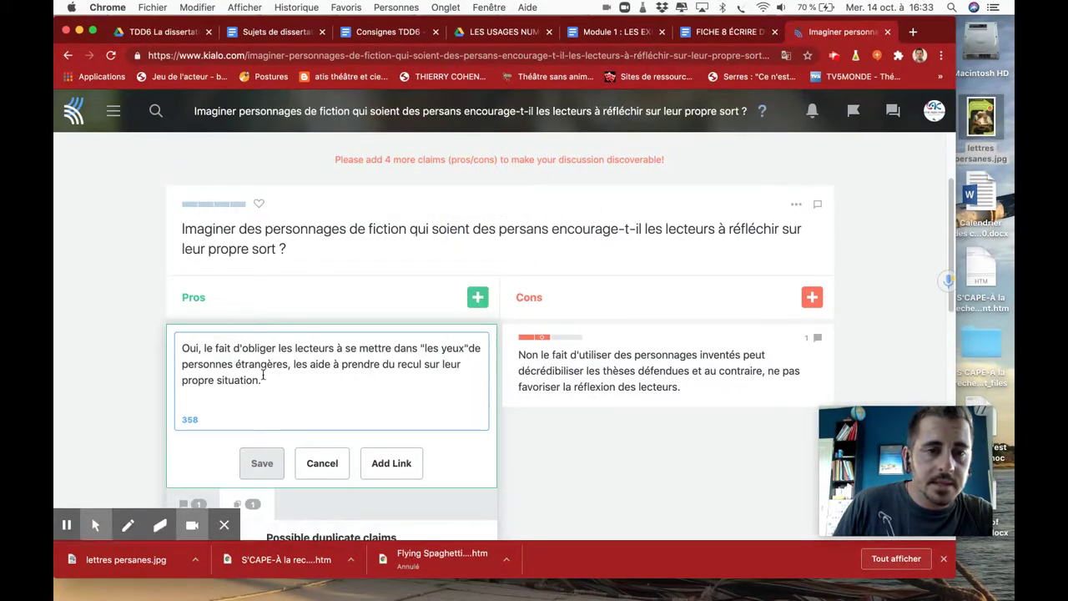
text(Par ex)
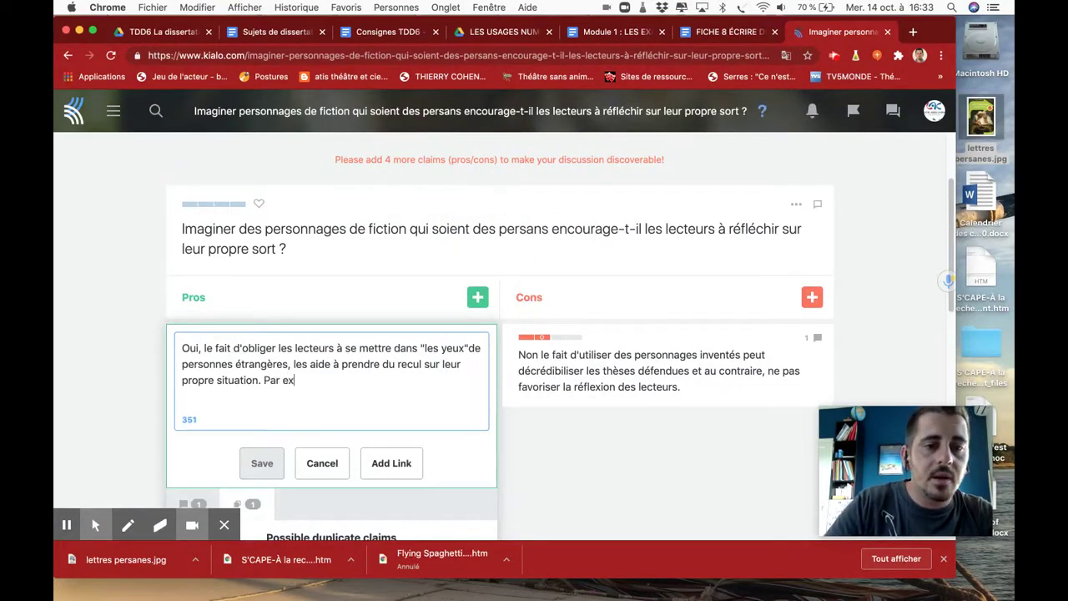
text(emple, dans la lettre 24, le fait que les personnages critiquent l'attitude du Roi et du pape de manière ironique et exagéré fait réfléchir les lecteurs de l'époque qui ne s'étaient pas posé la question)
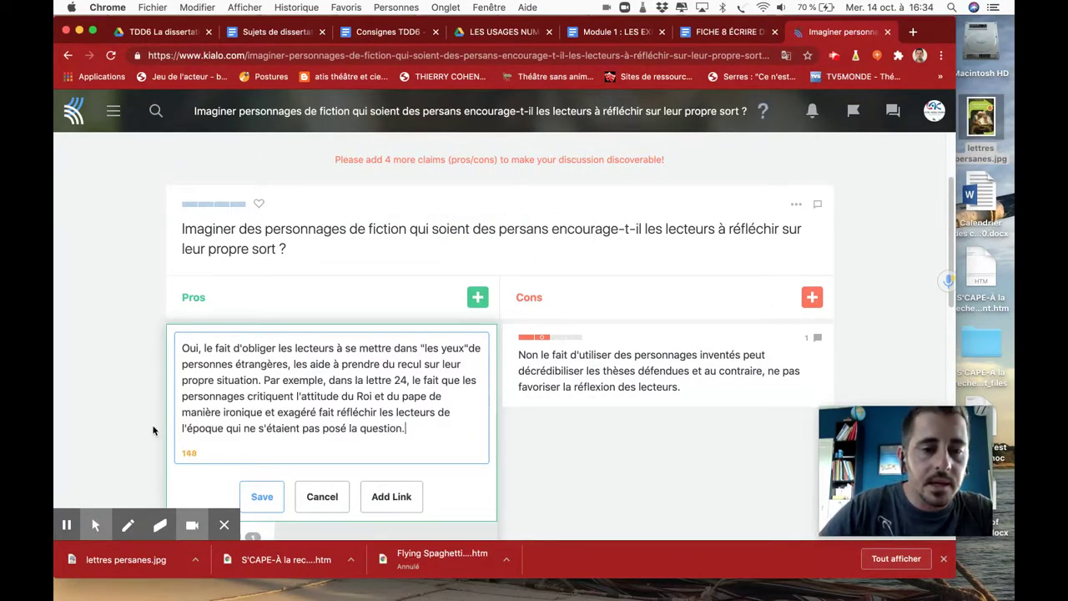
text(.)
scroll(154, 427, down, 2)
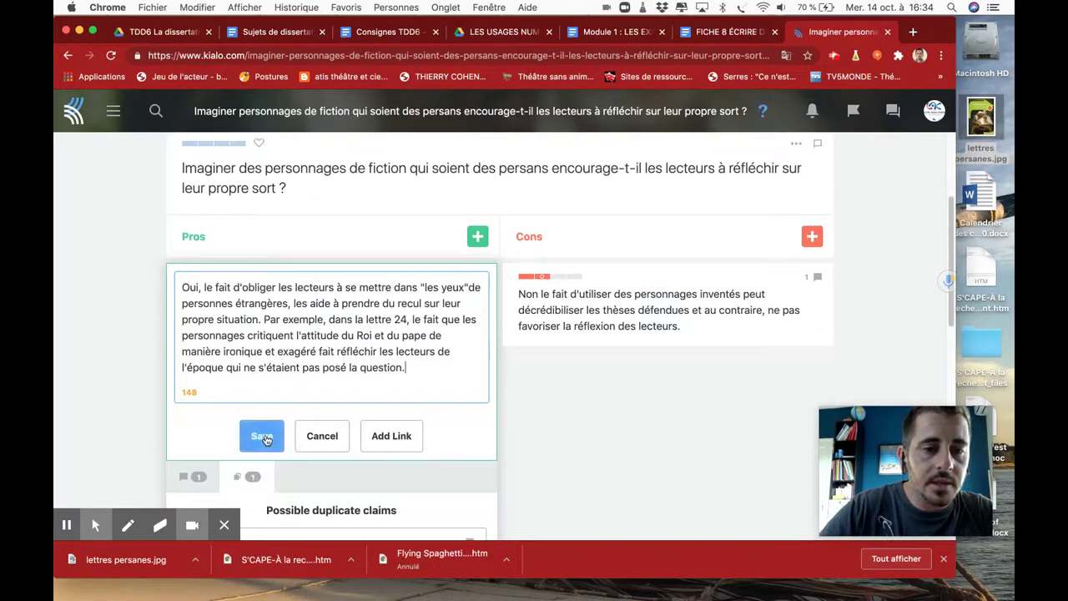
Step: Save the edited pro claim, giving "exemple ajouté" as the reason for the change
click(263, 437)
text(exemp)
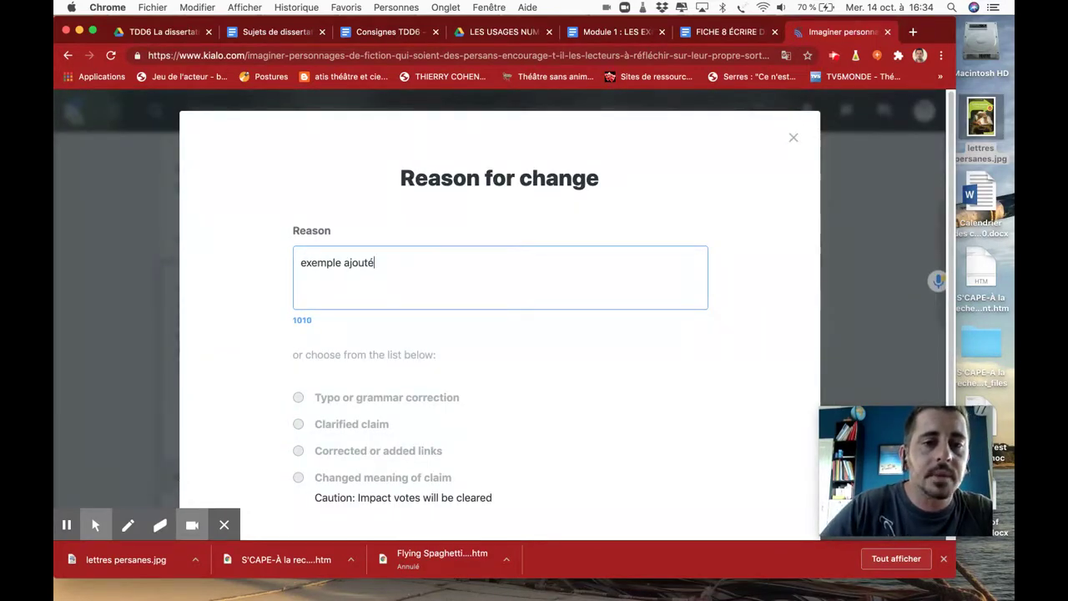
text(le ajouté)
scroll(499, 334, down, 2)
click(253, 479)
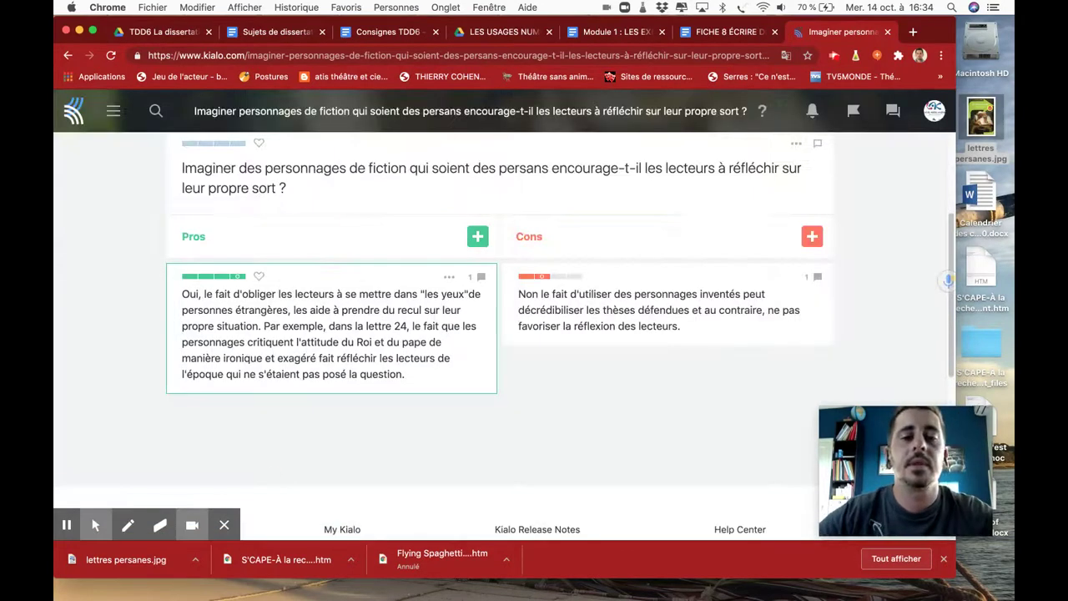
Step: Lower the impact rating of the edited pro claim and set it back to 4
scroll(285, 378, up, 2)
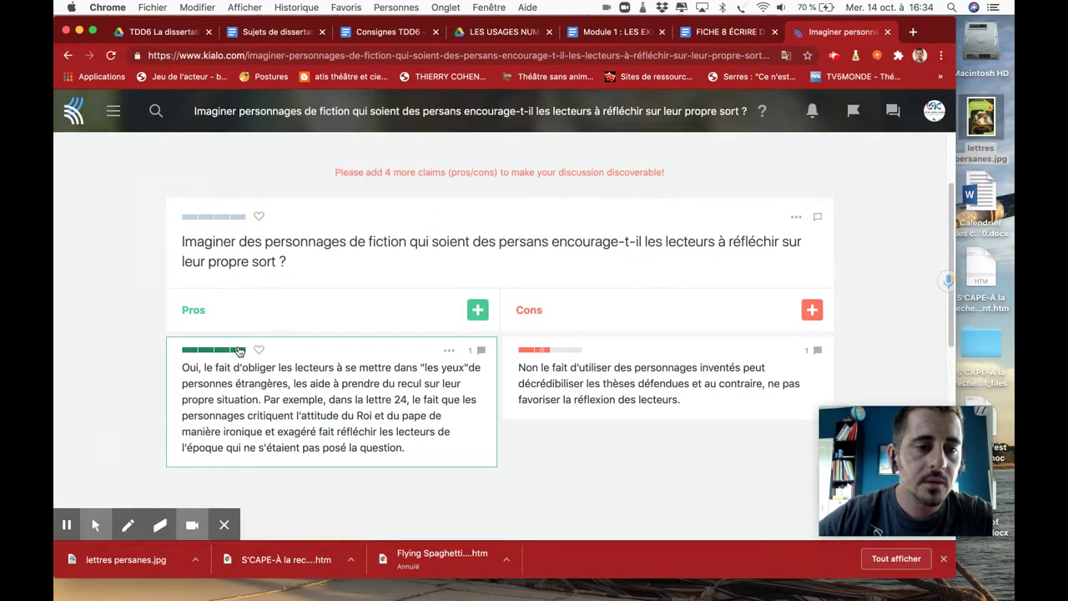
click(240, 351)
click(295, 390)
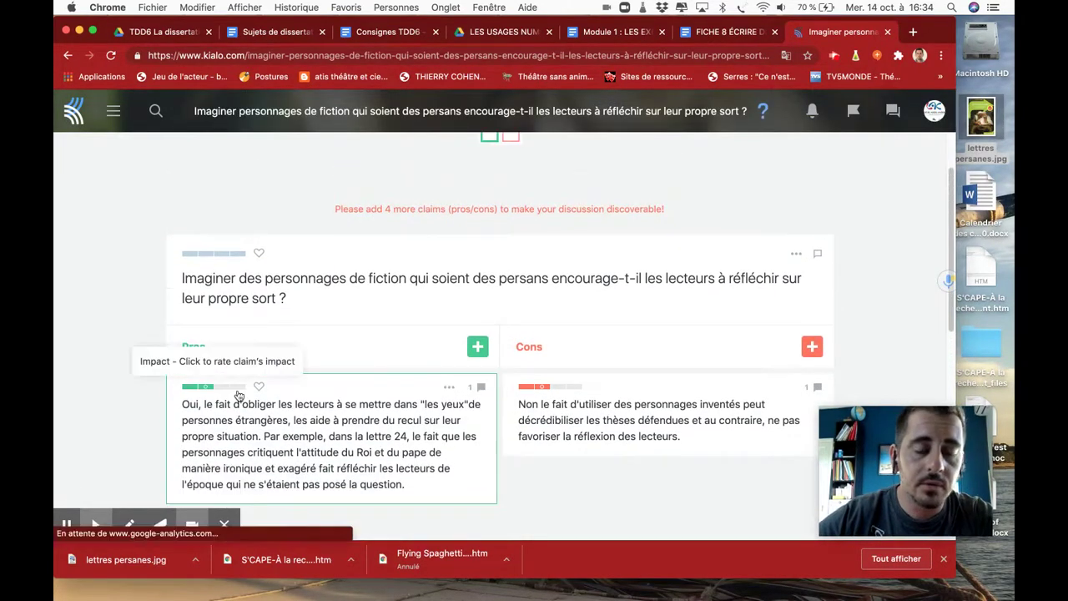
click(240, 392)
click(450, 430)
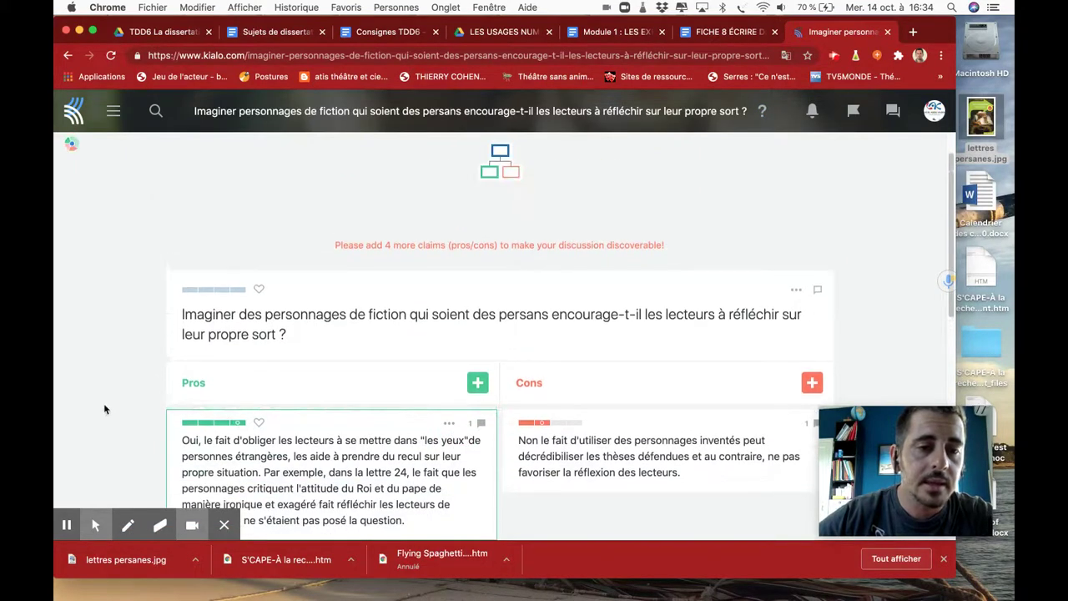
scroll(103, 403, down, 4)
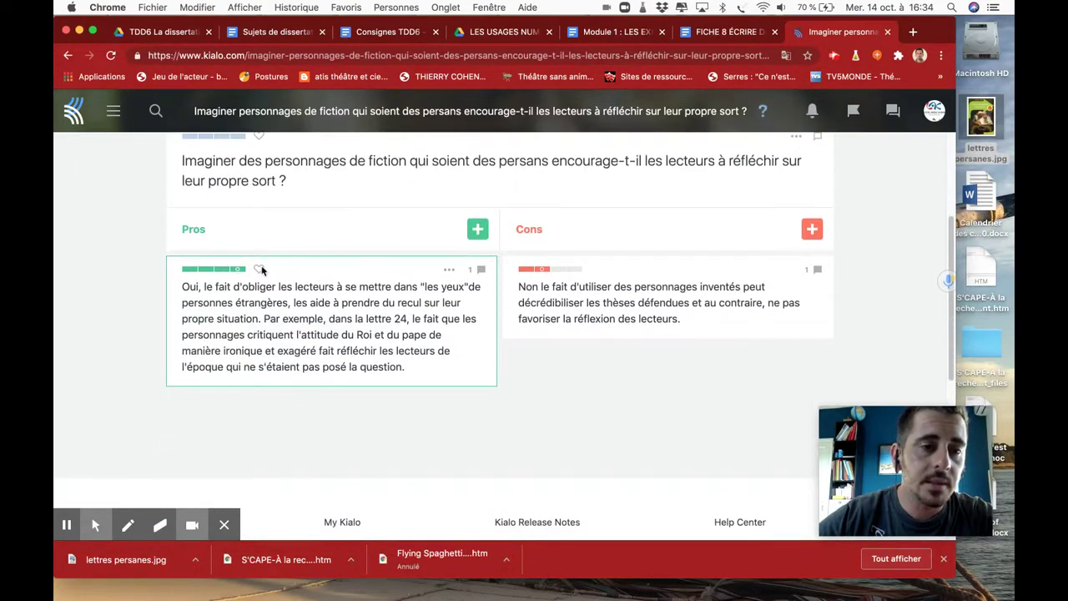
click(257, 269)
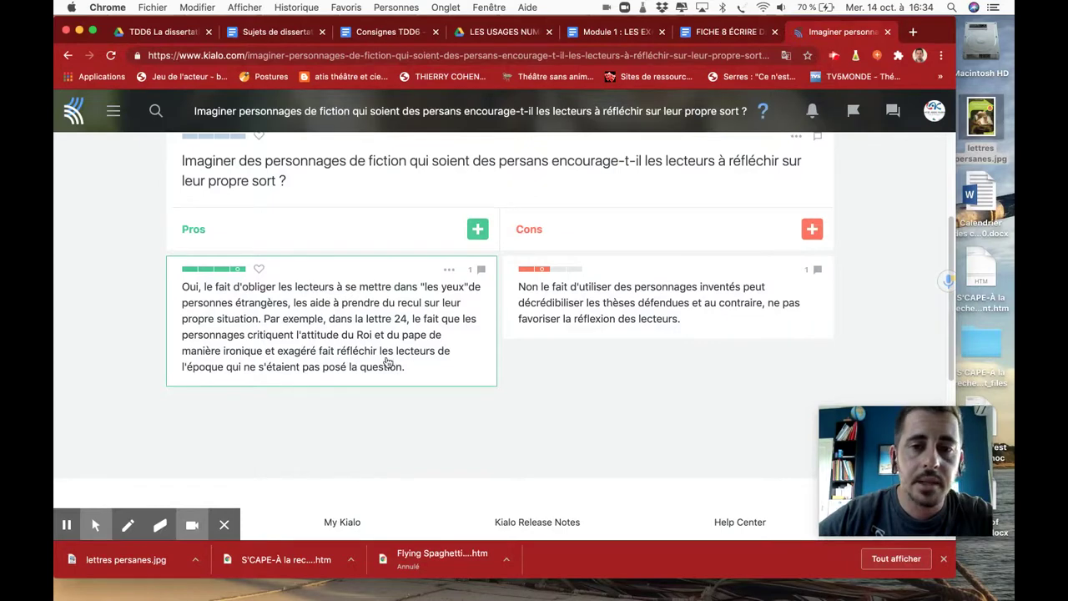
scroll(387, 362, down, 2)
scroll(386, 362, up, 3)
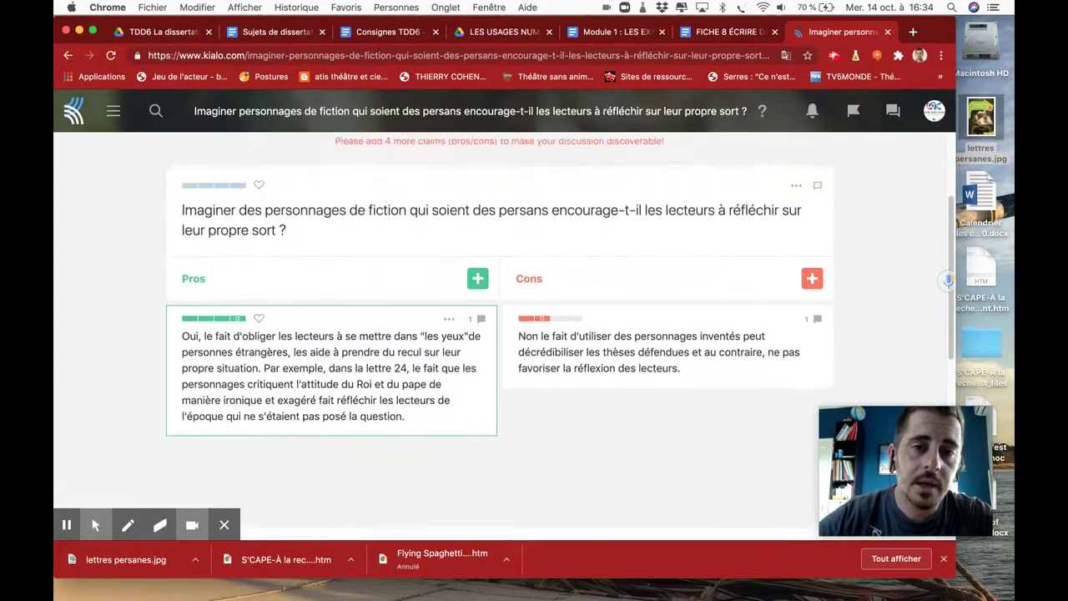
scroll(443, 351, down, 2)
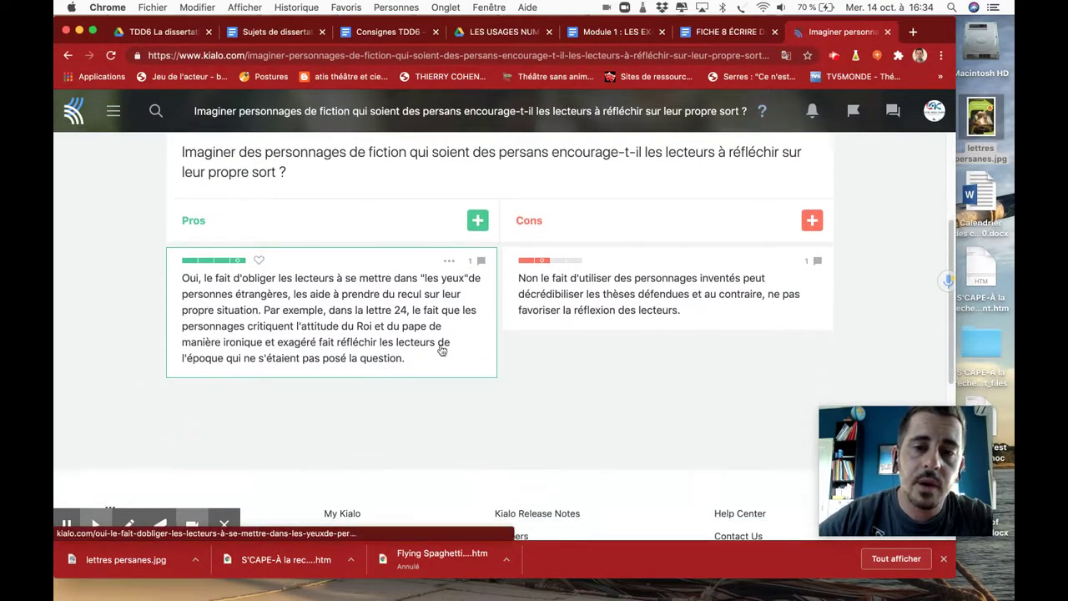
scroll(470, 383, up, 1)
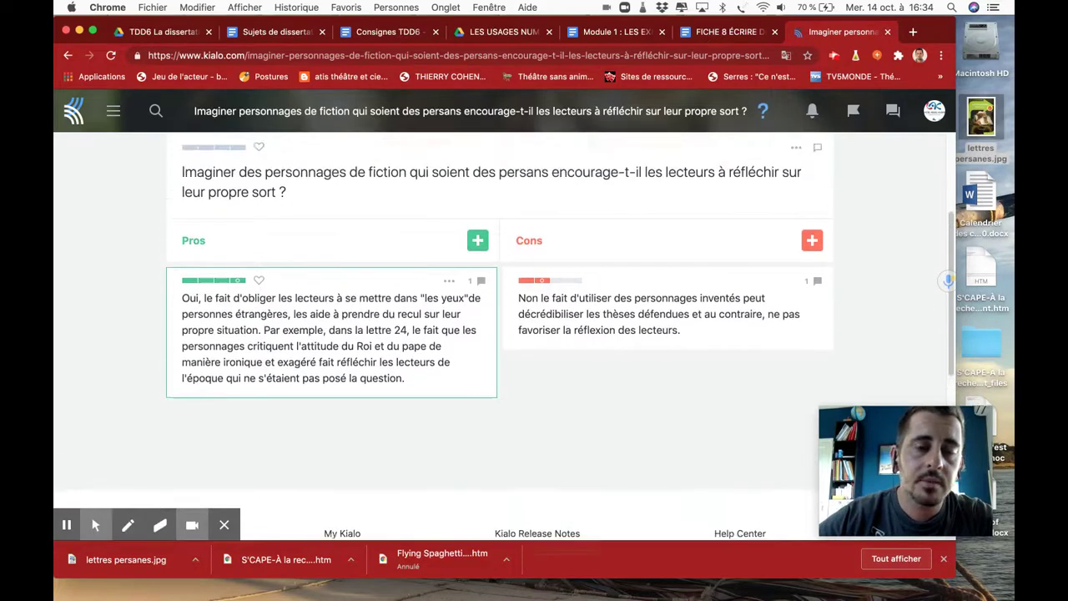
scroll(363, 246, up, 1)
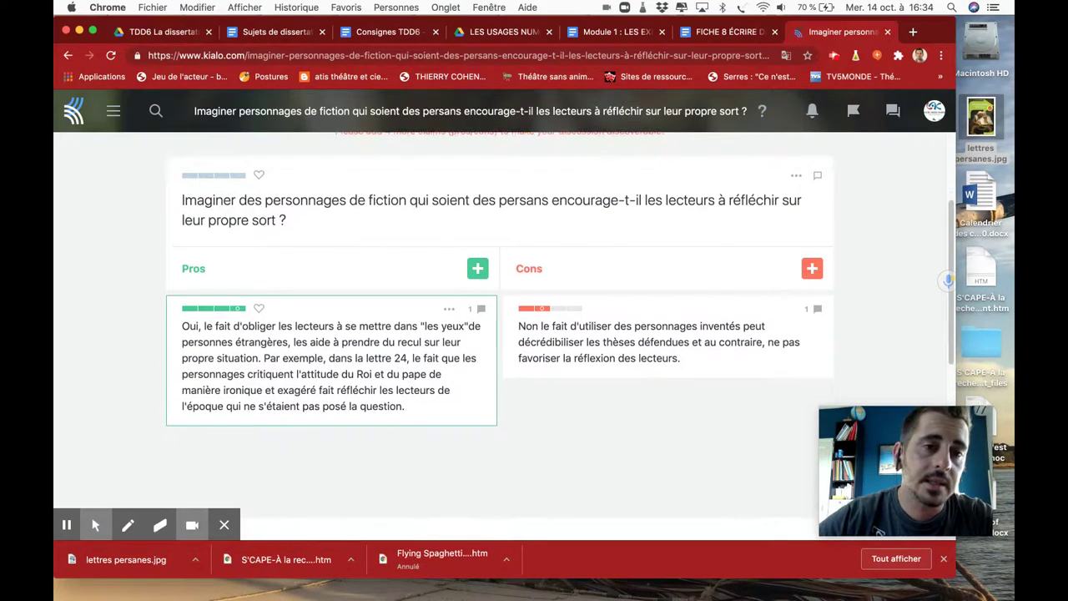
scroll(331, 328, down, 1)
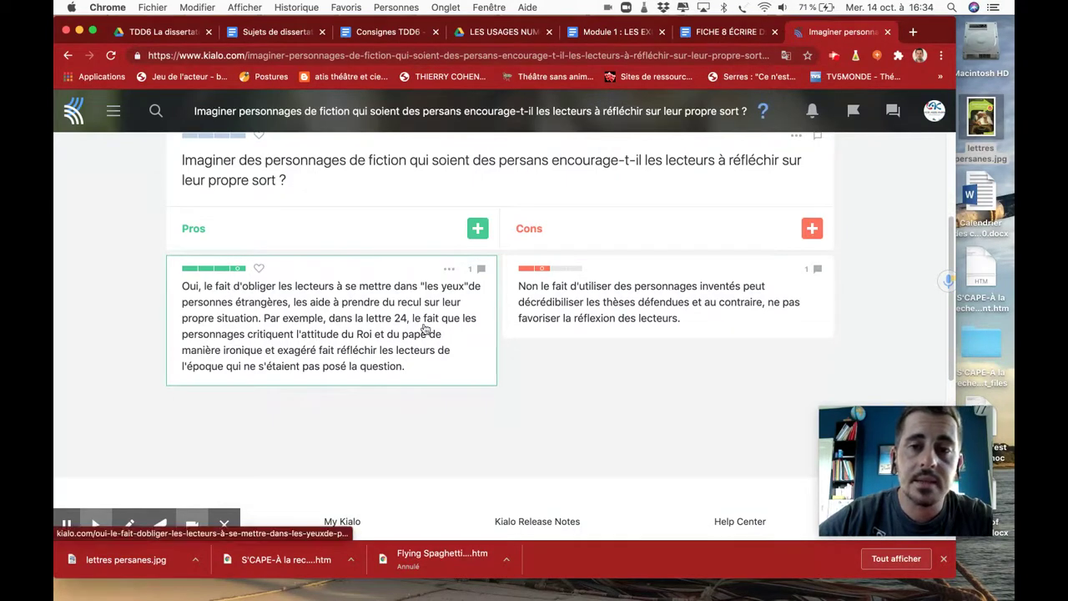
scroll(324, 209, up, 1)
scroll(332, 295, down, 1)
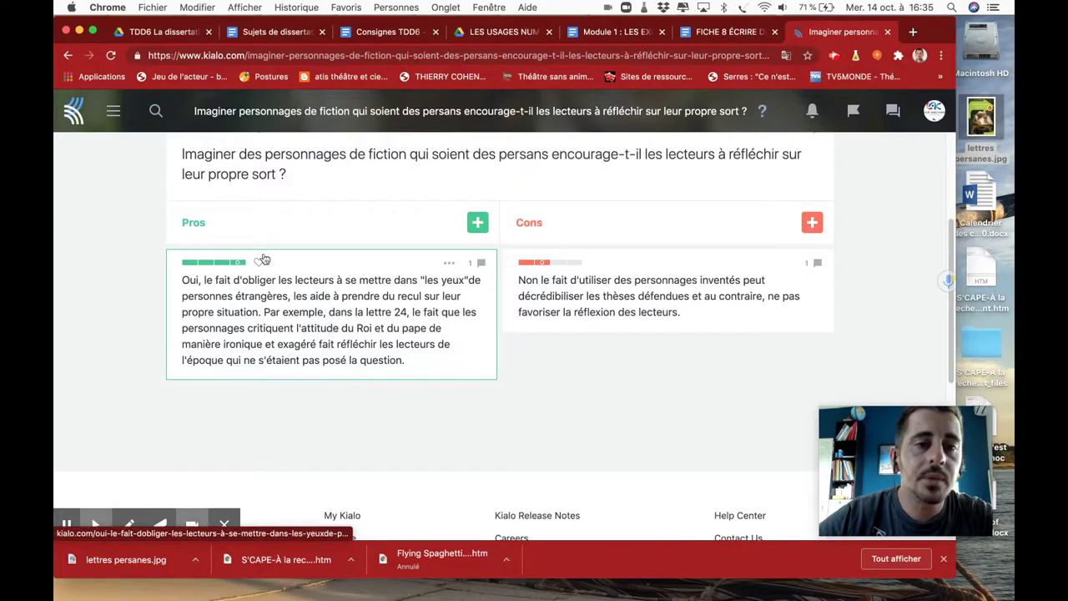
scroll(286, 341, down, 1)
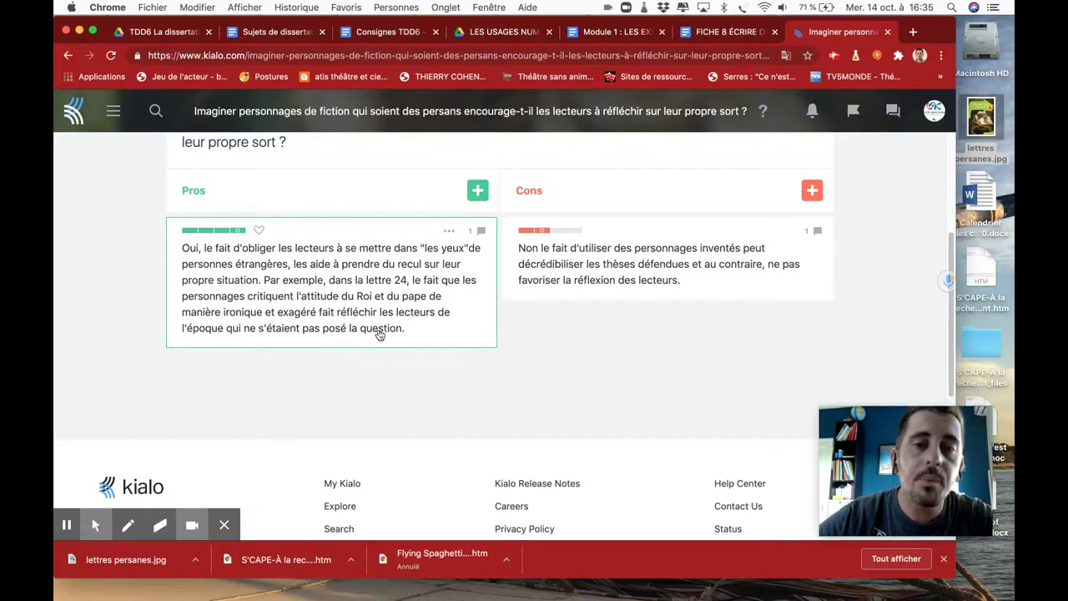
scroll(380, 334, down, 2)
scroll(382, 305, up, 4)
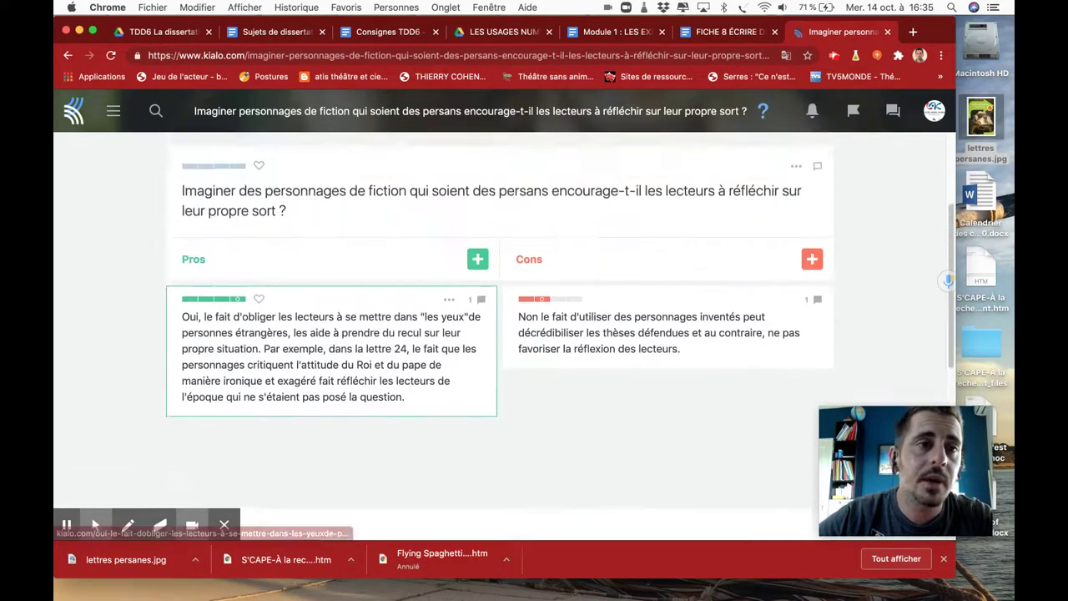
Step: Preview the pro claim's full text from its node in the discussion's tree diagram, and review both claims under the thesis
scroll(386, 288, up, 4)
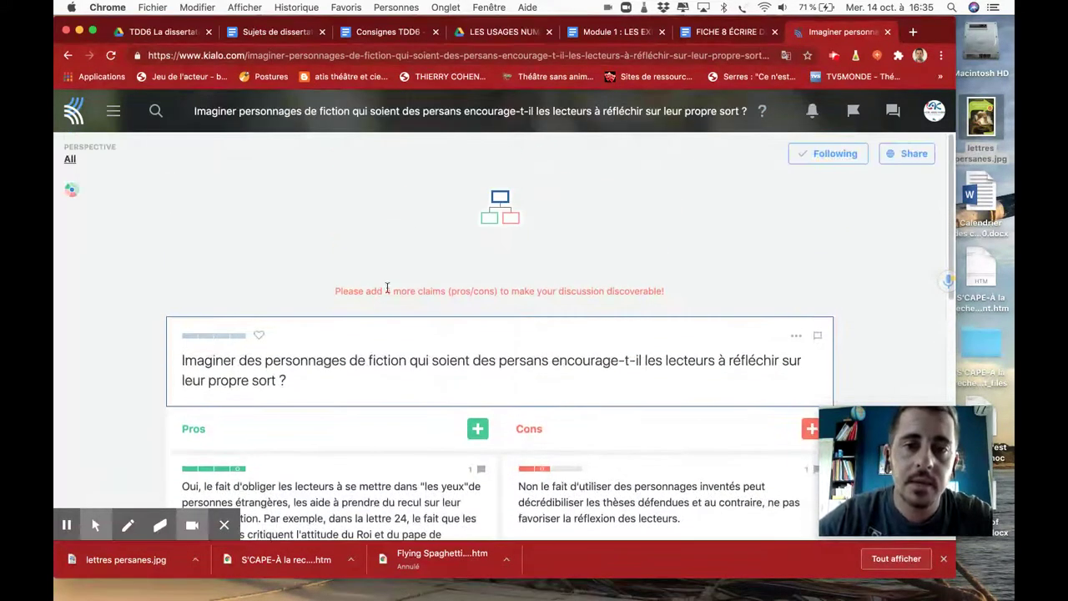
mouse_move(489, 219)
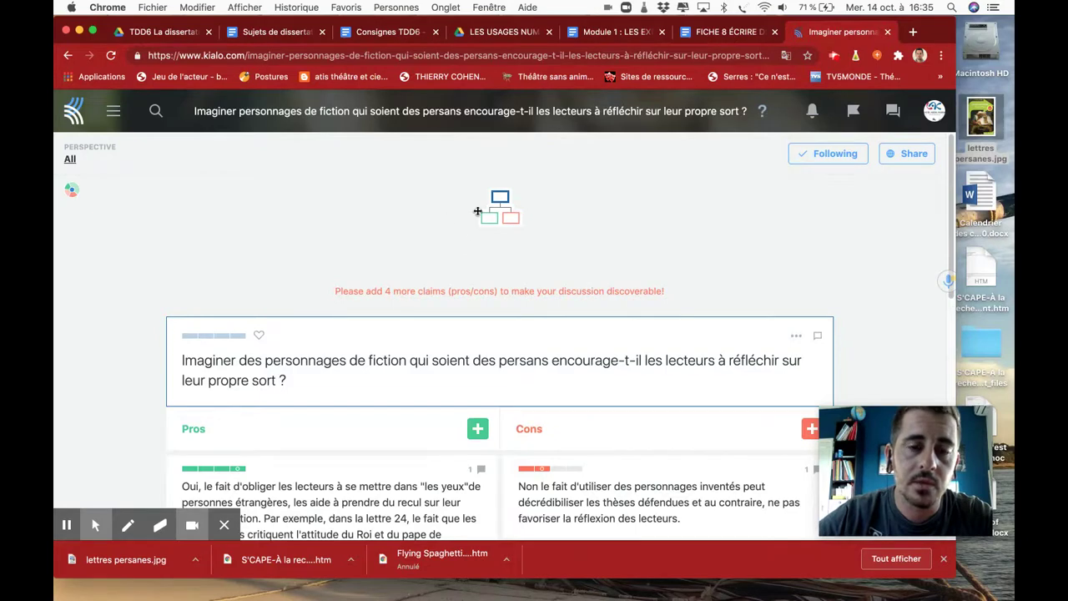
scroll(481, 264, down, 1)
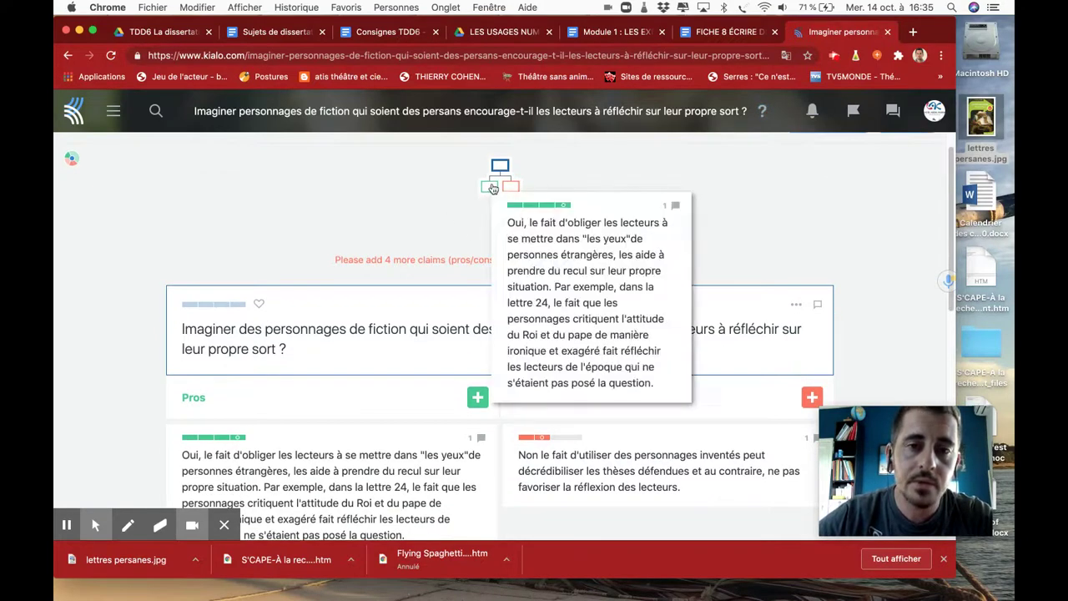
scroll(406, 264, down, 1)
scroll(405, 264, down, 3)
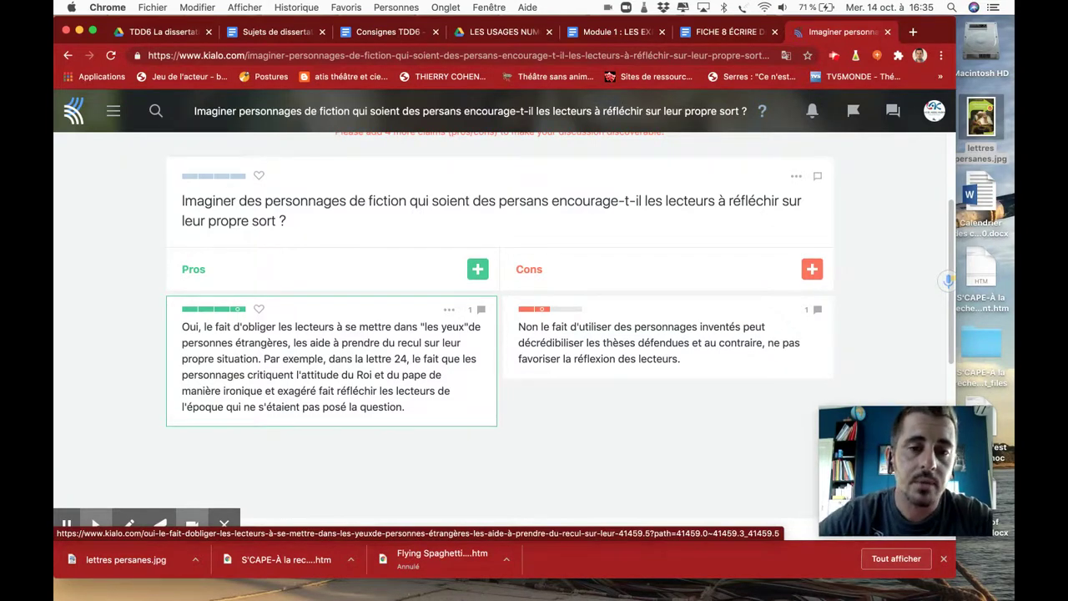
scroll(334, 359, up, 1)
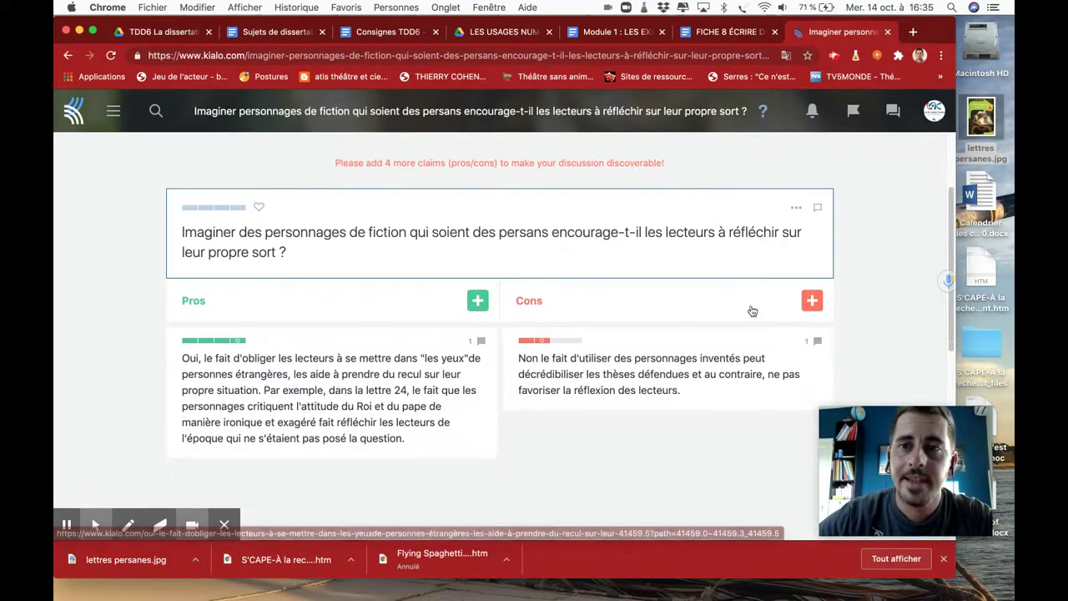